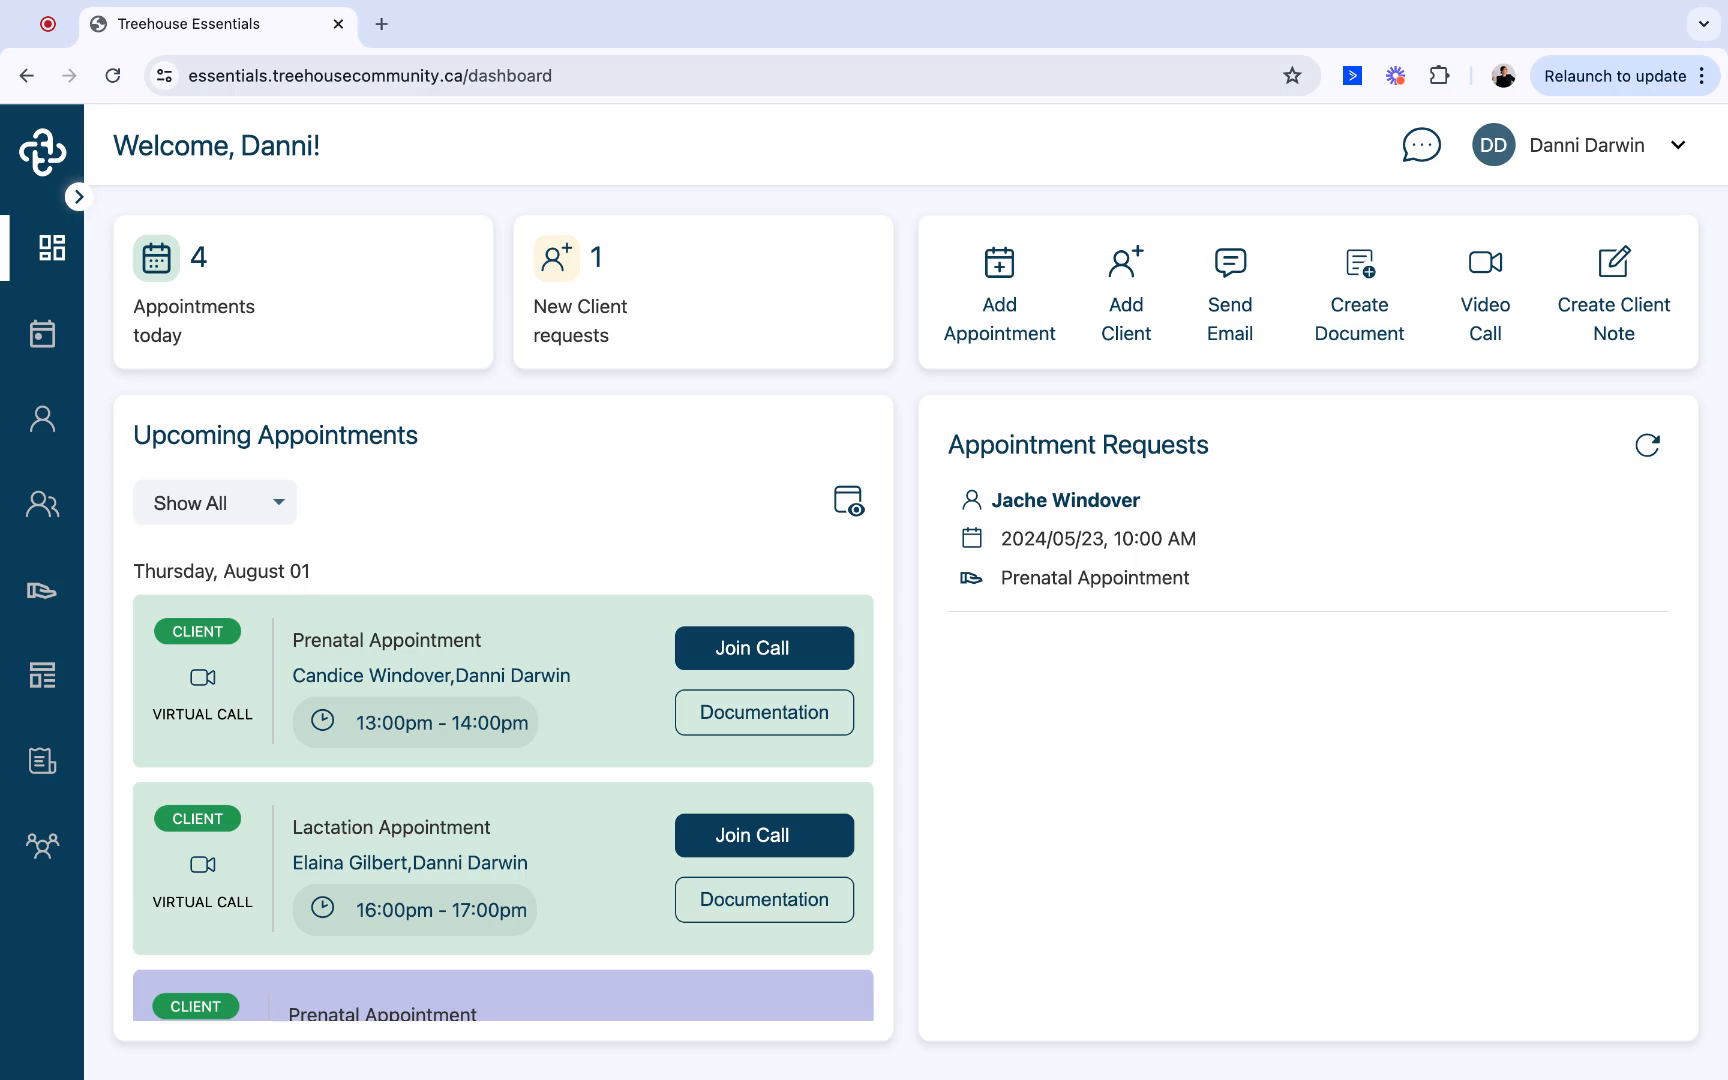
- Open the calendar and view the details of the 13:00 prenatal appointment on Thursday, August 1
left_click(42, 333)
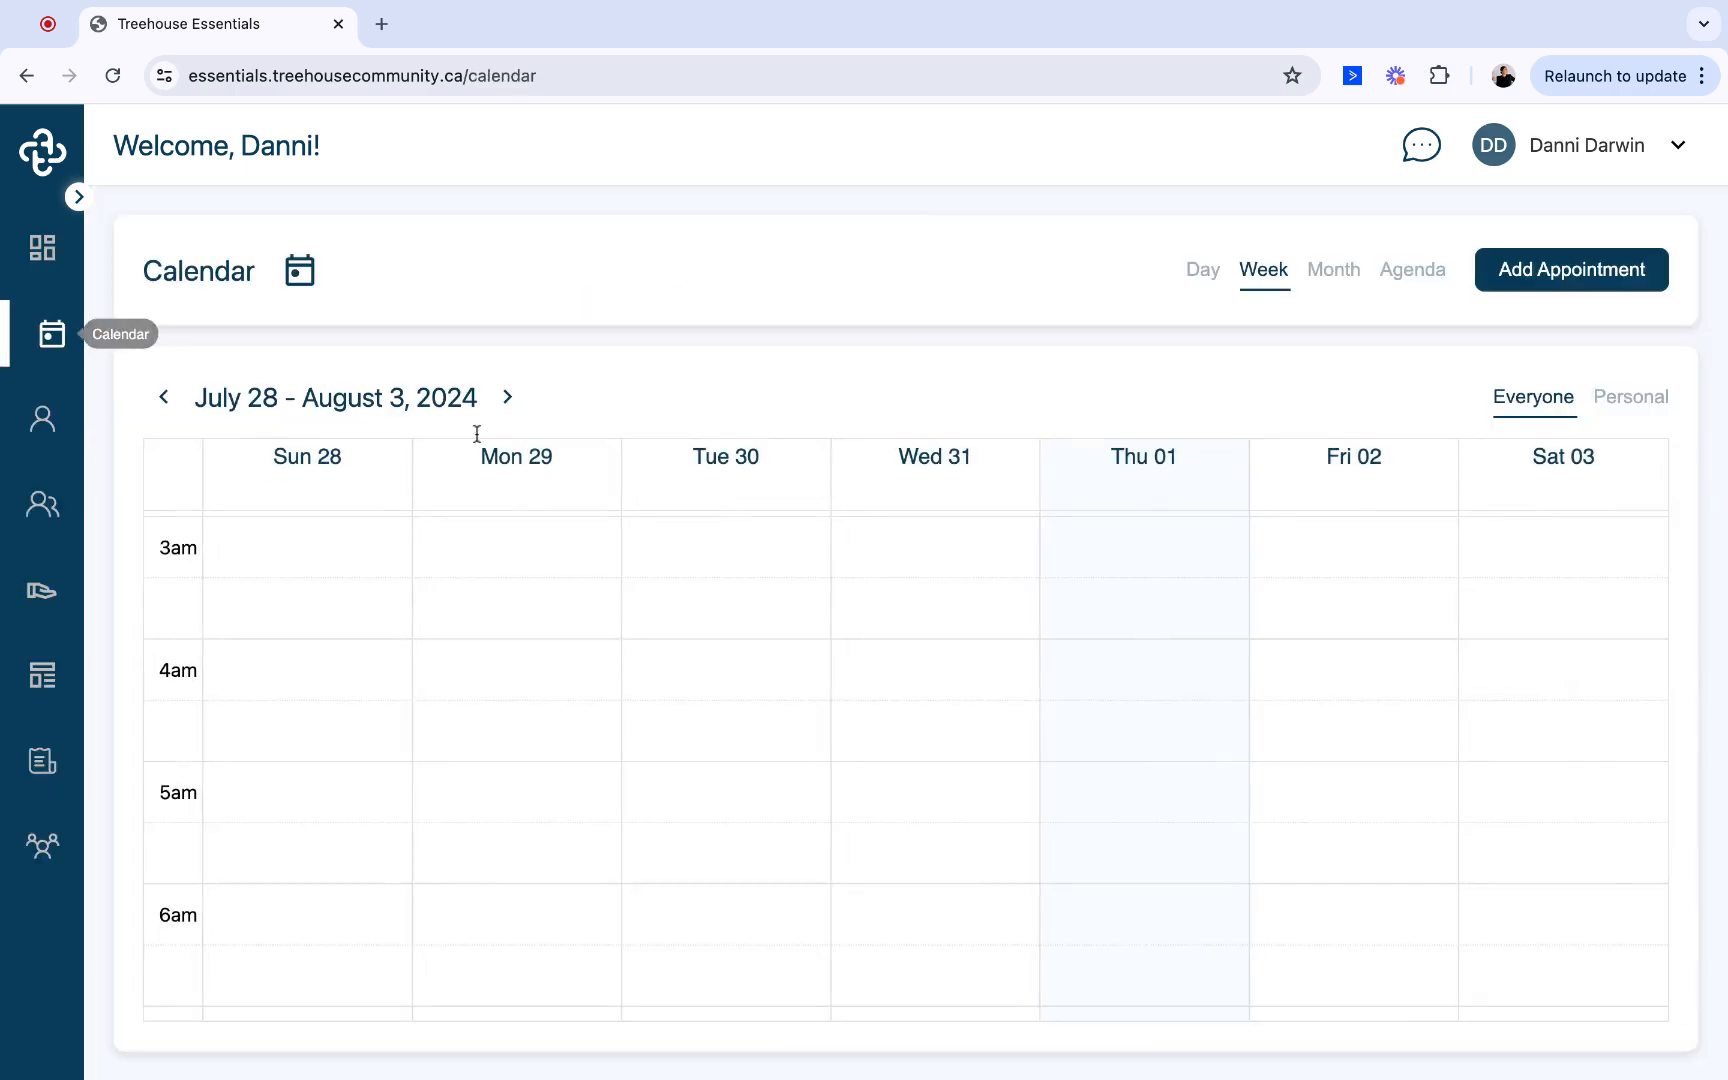
scroll(903, 706, "down", 7)
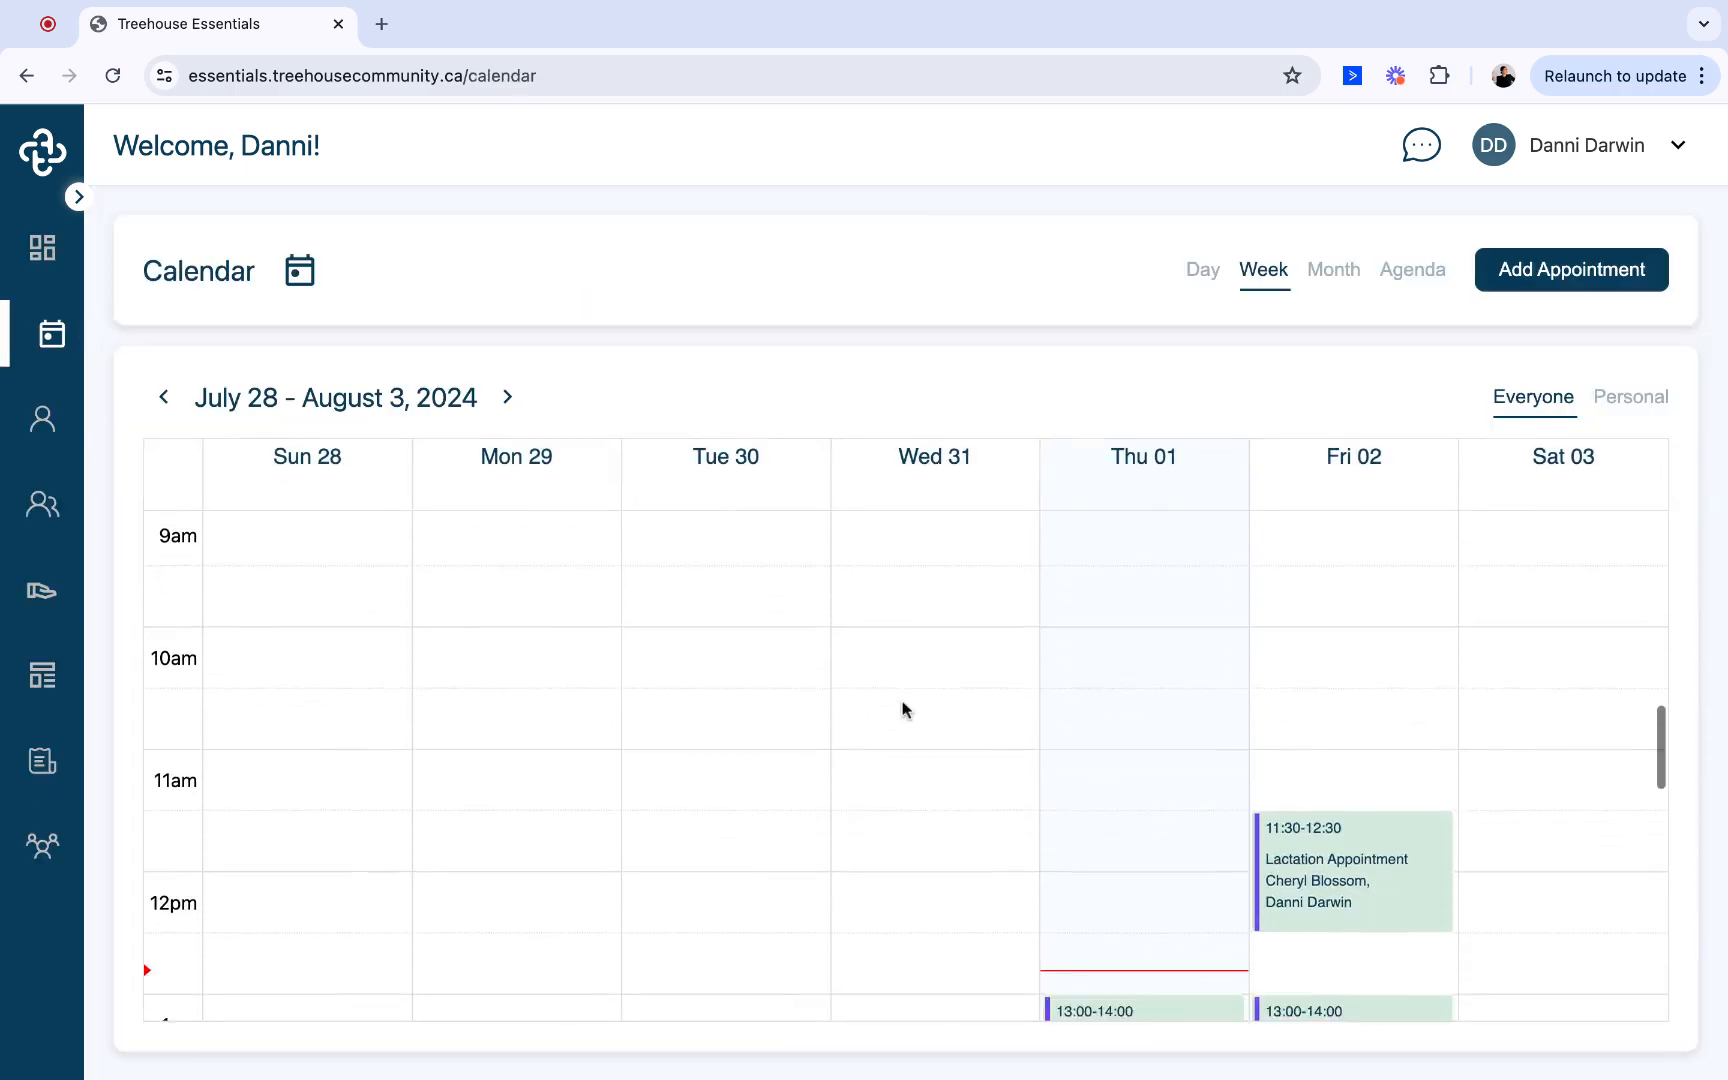
scroll(903, 706, "down", 2)
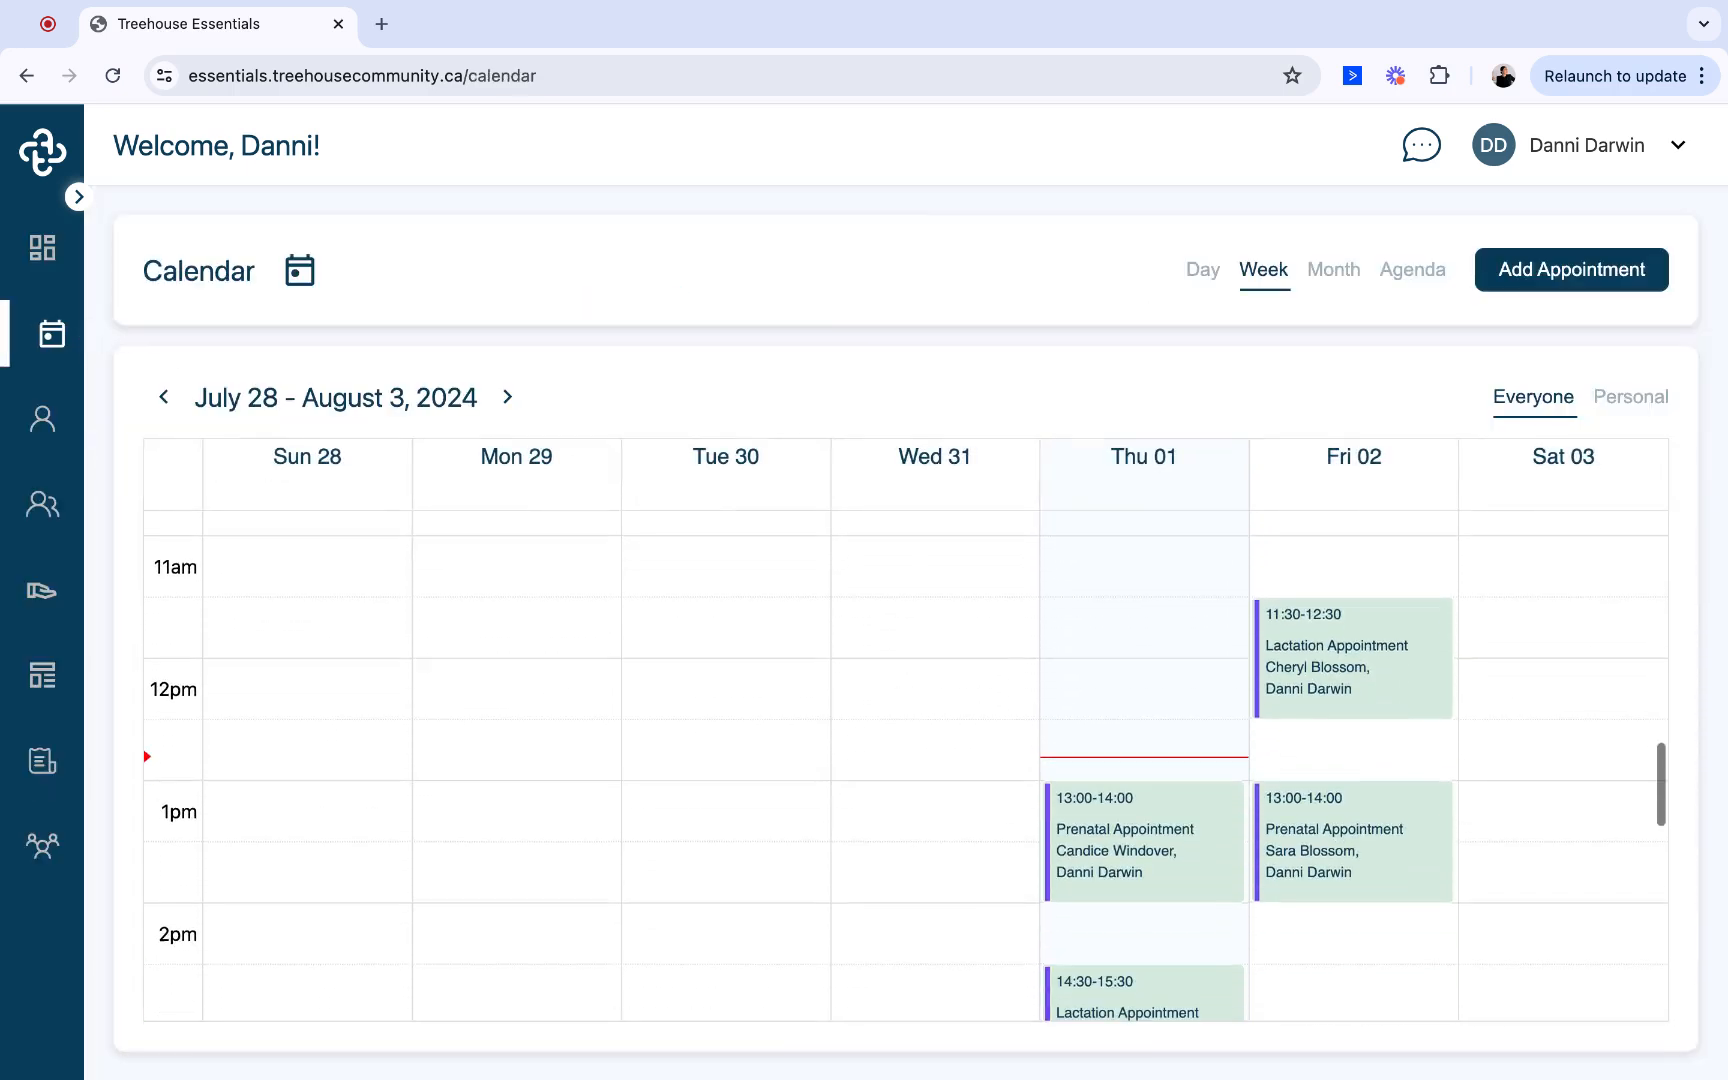
left_click(1180, 843)
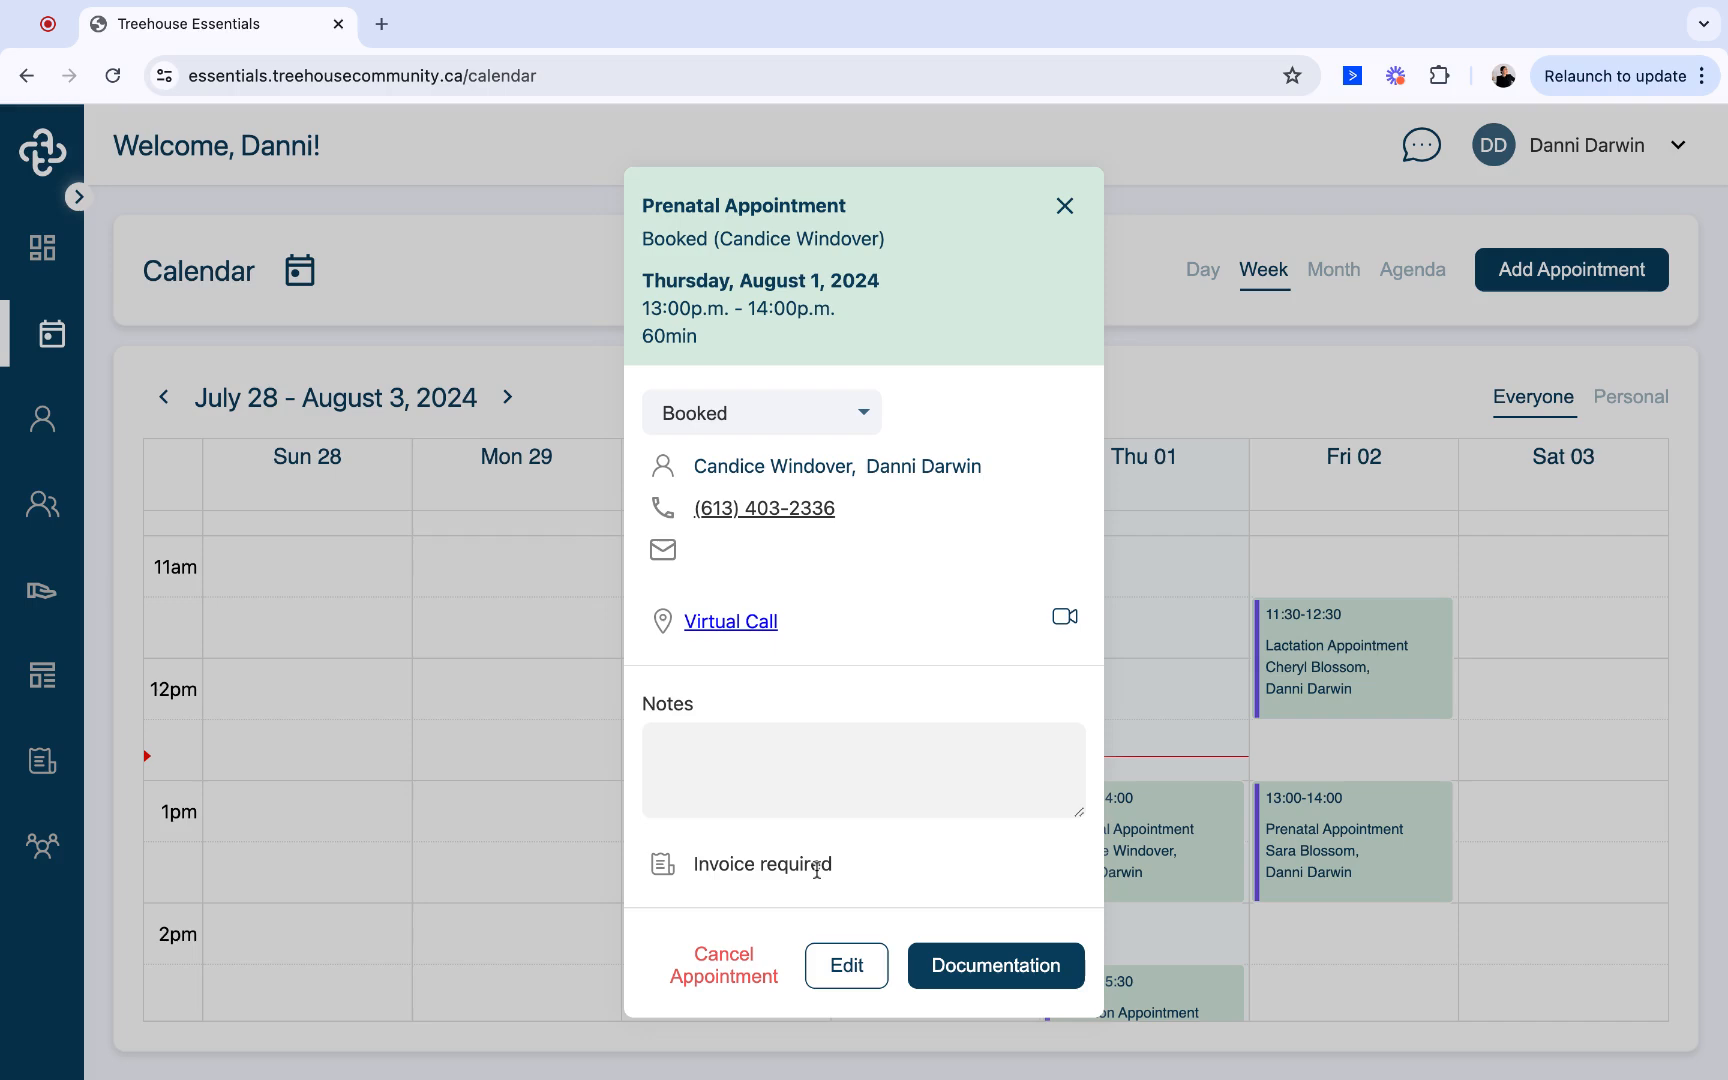
- Toggle the Invoice required option off and on in the prenatal appointment's edit form, and cancel the edit
left_click(846, 965)
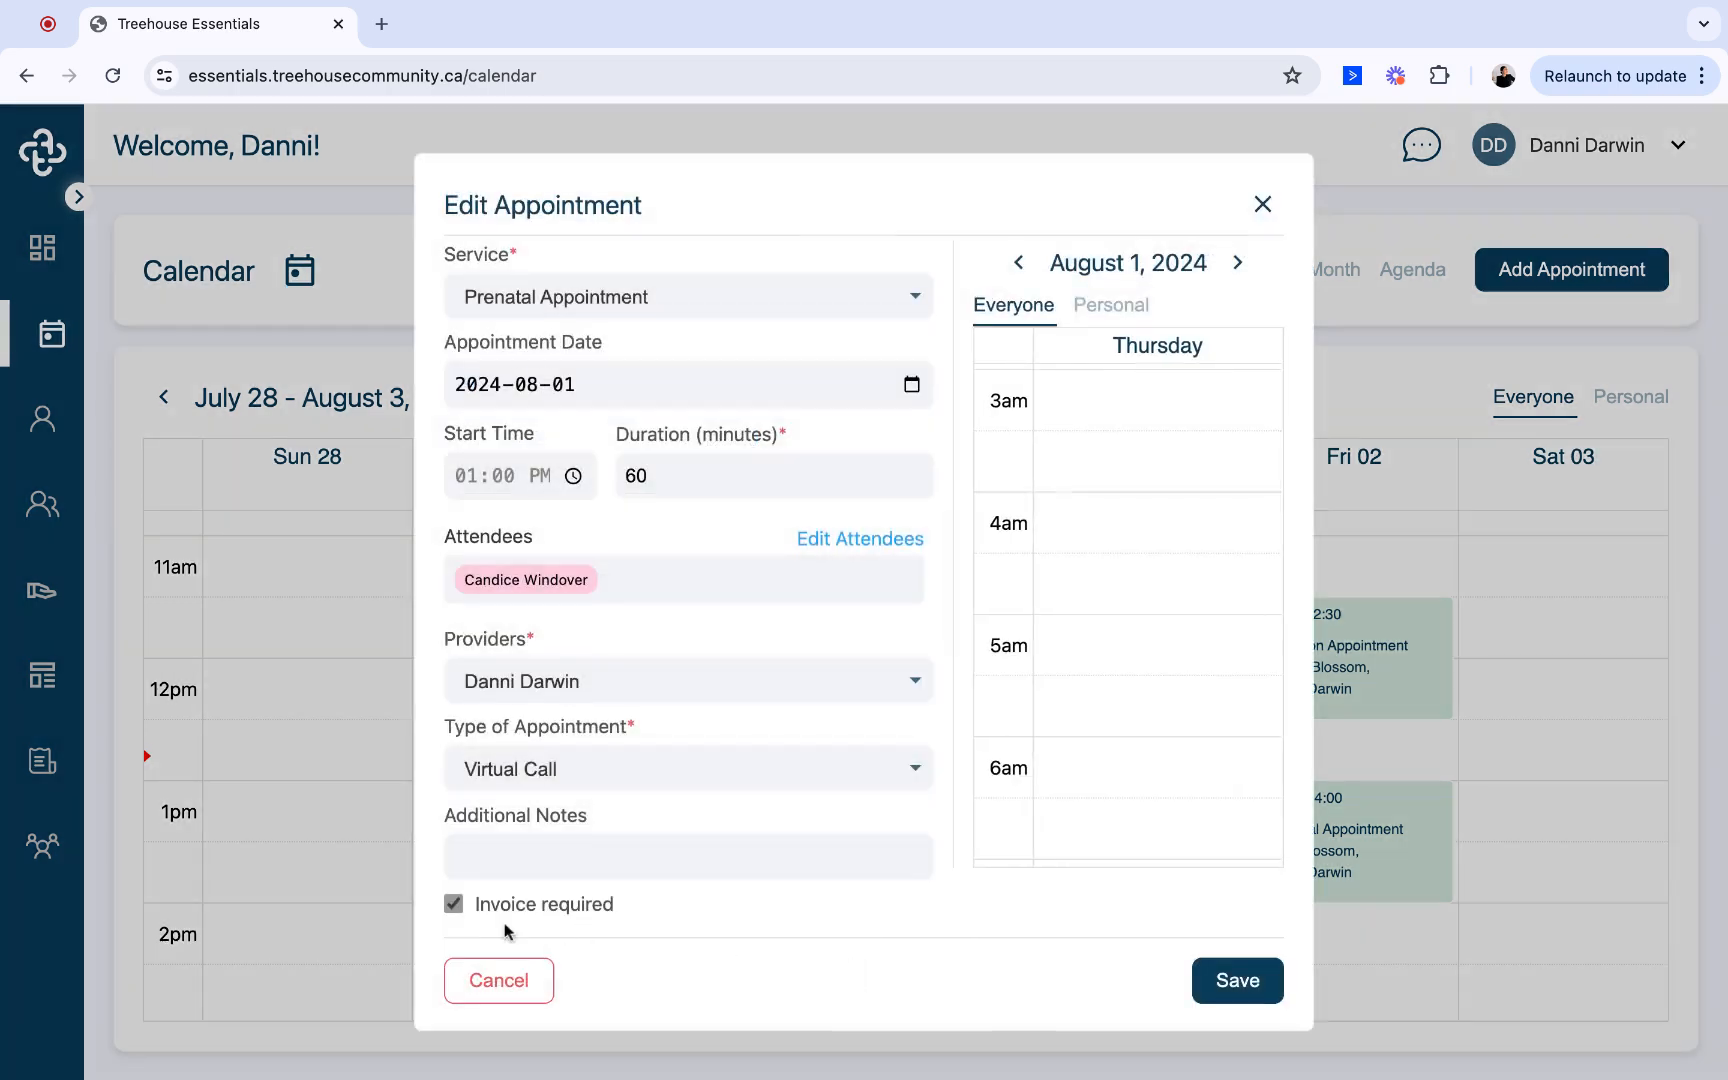
left_click(453, 905)
left_click(454, 905)
left_click(520, 982)
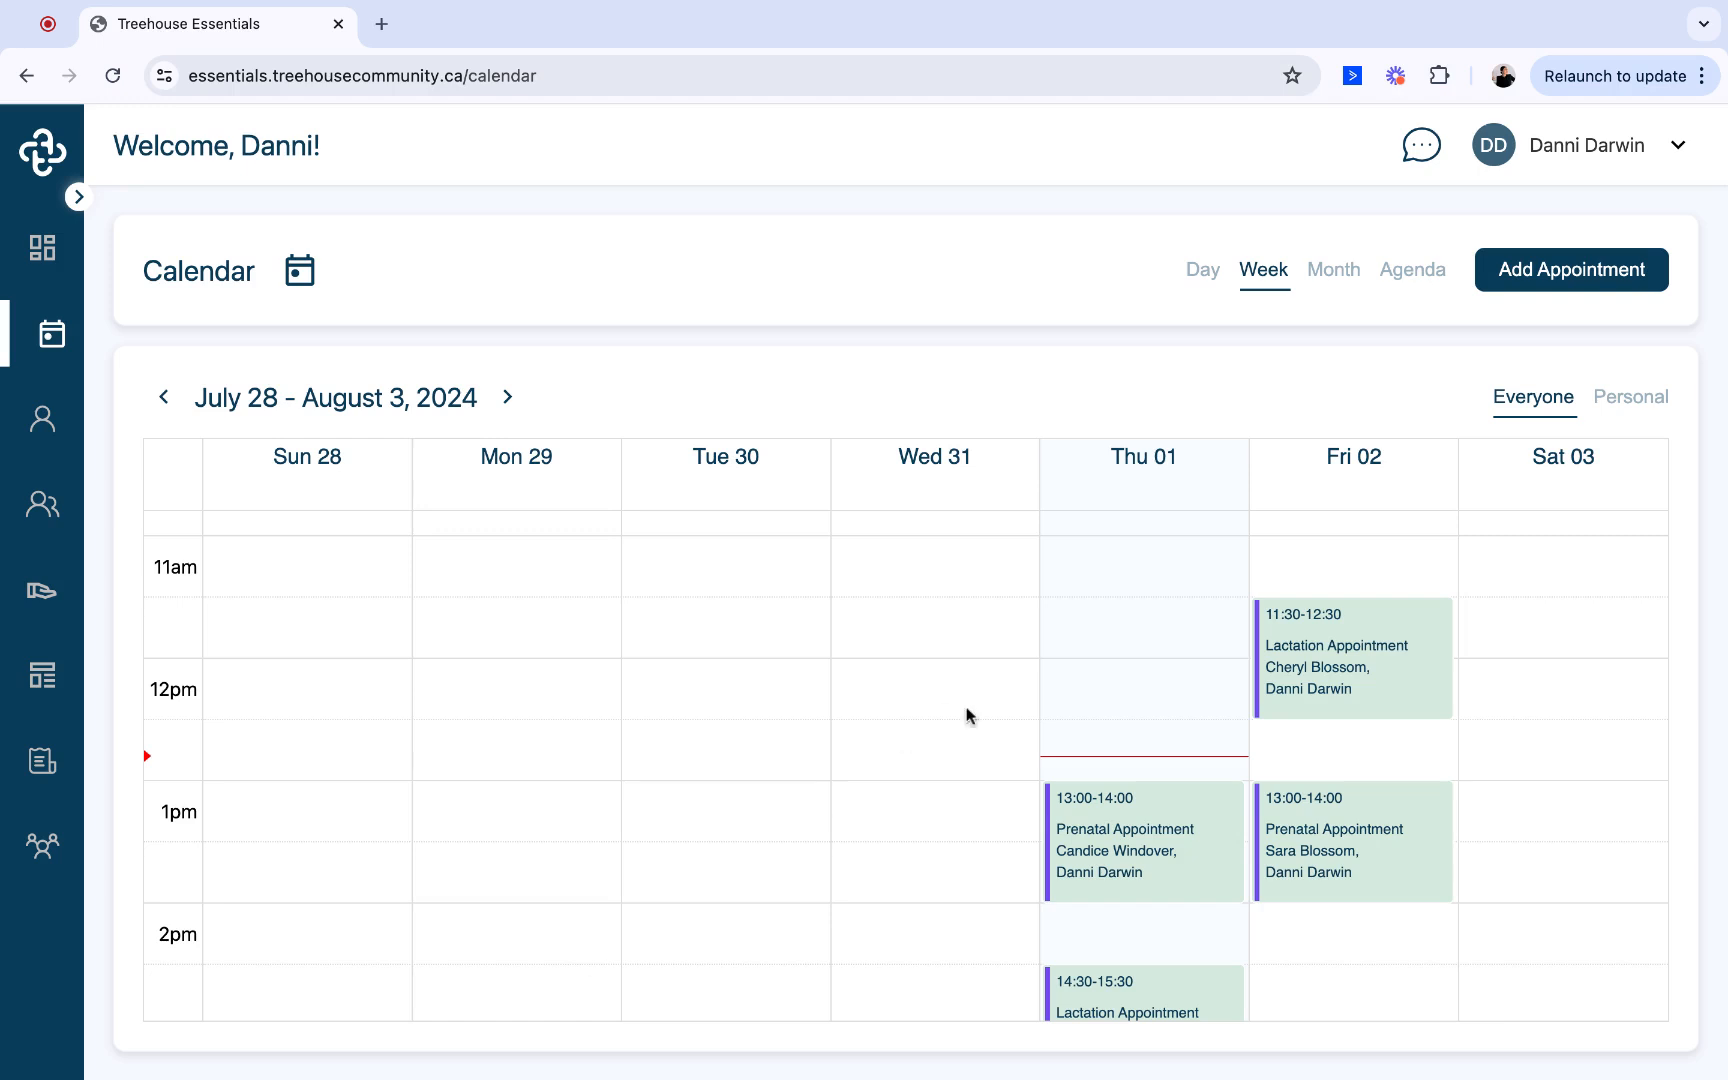
- Start a new calendar appointment for Friday, August 2, 2024 at 10:00 AM with the seventh listed person, a client, as attendee
scroll(966, 714, "up", 5)
left_click(1361, 629)
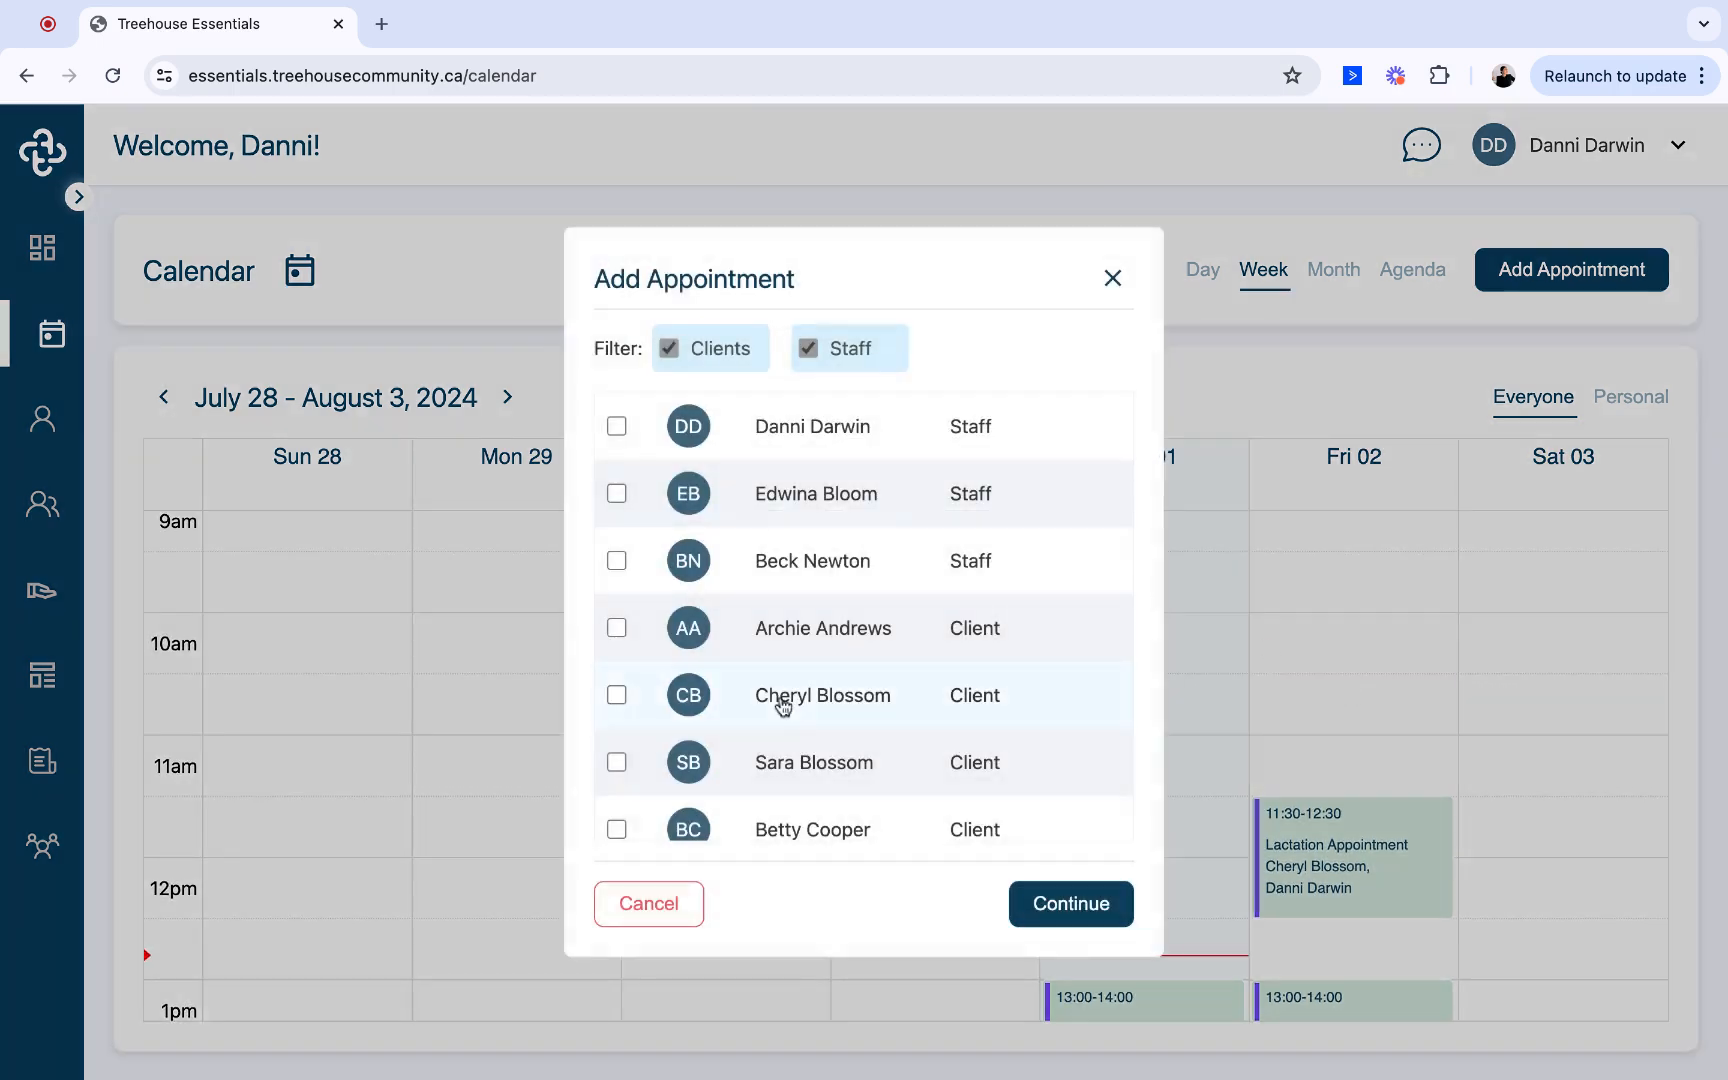
left_click(616, 830)
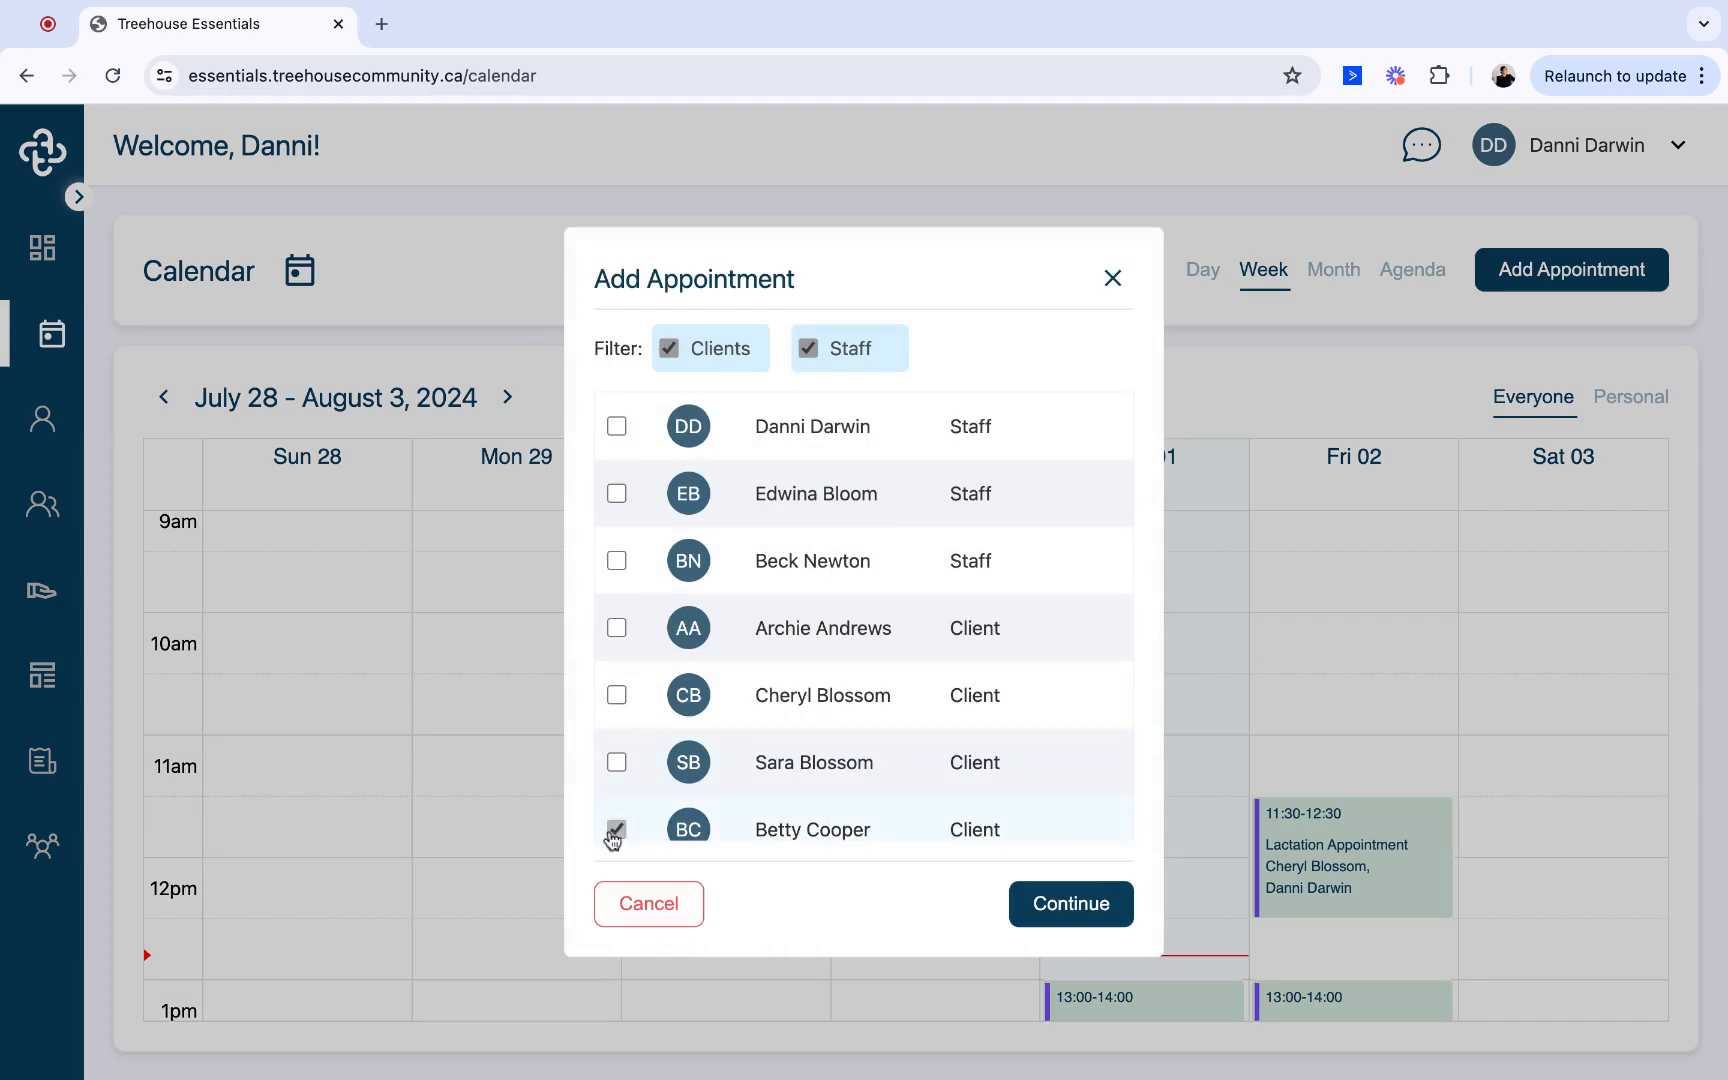
left_click(1043, 918)
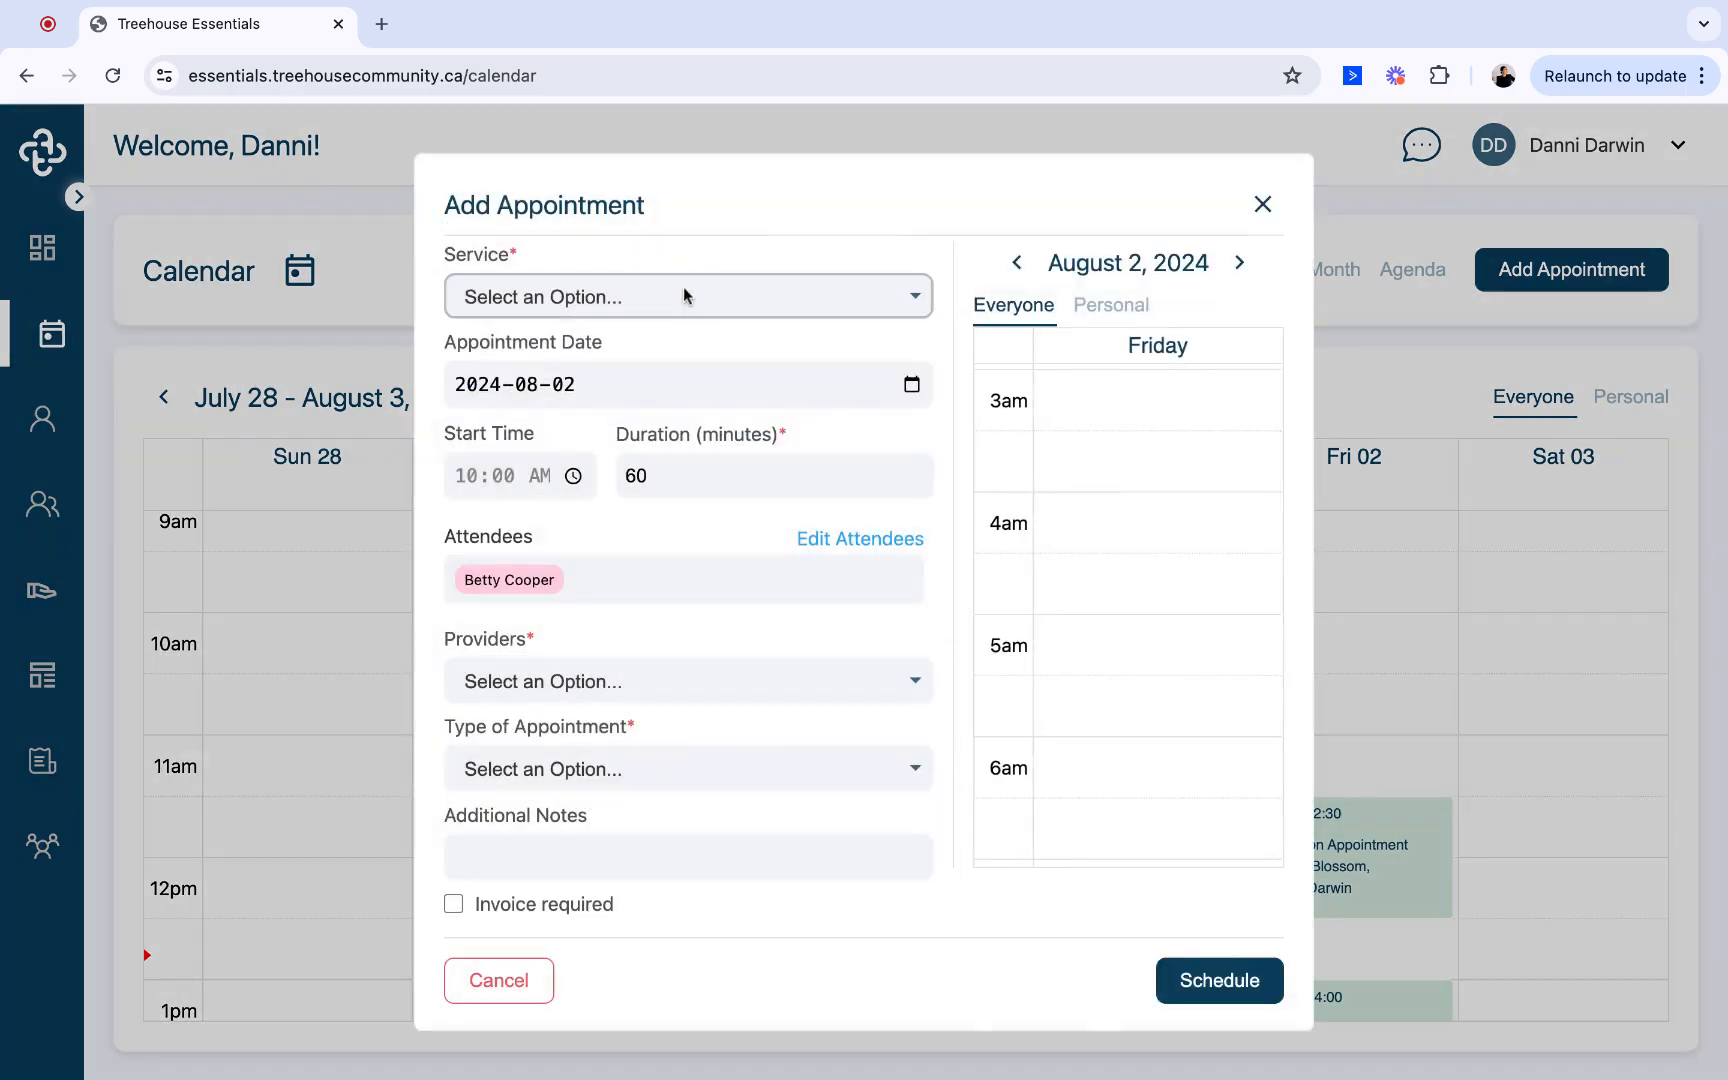
- Schedule it as a Prenatal Appointment by Virtual Call with the signed-in staff member as provider and Invoice required enabled
left_click(683, 286)
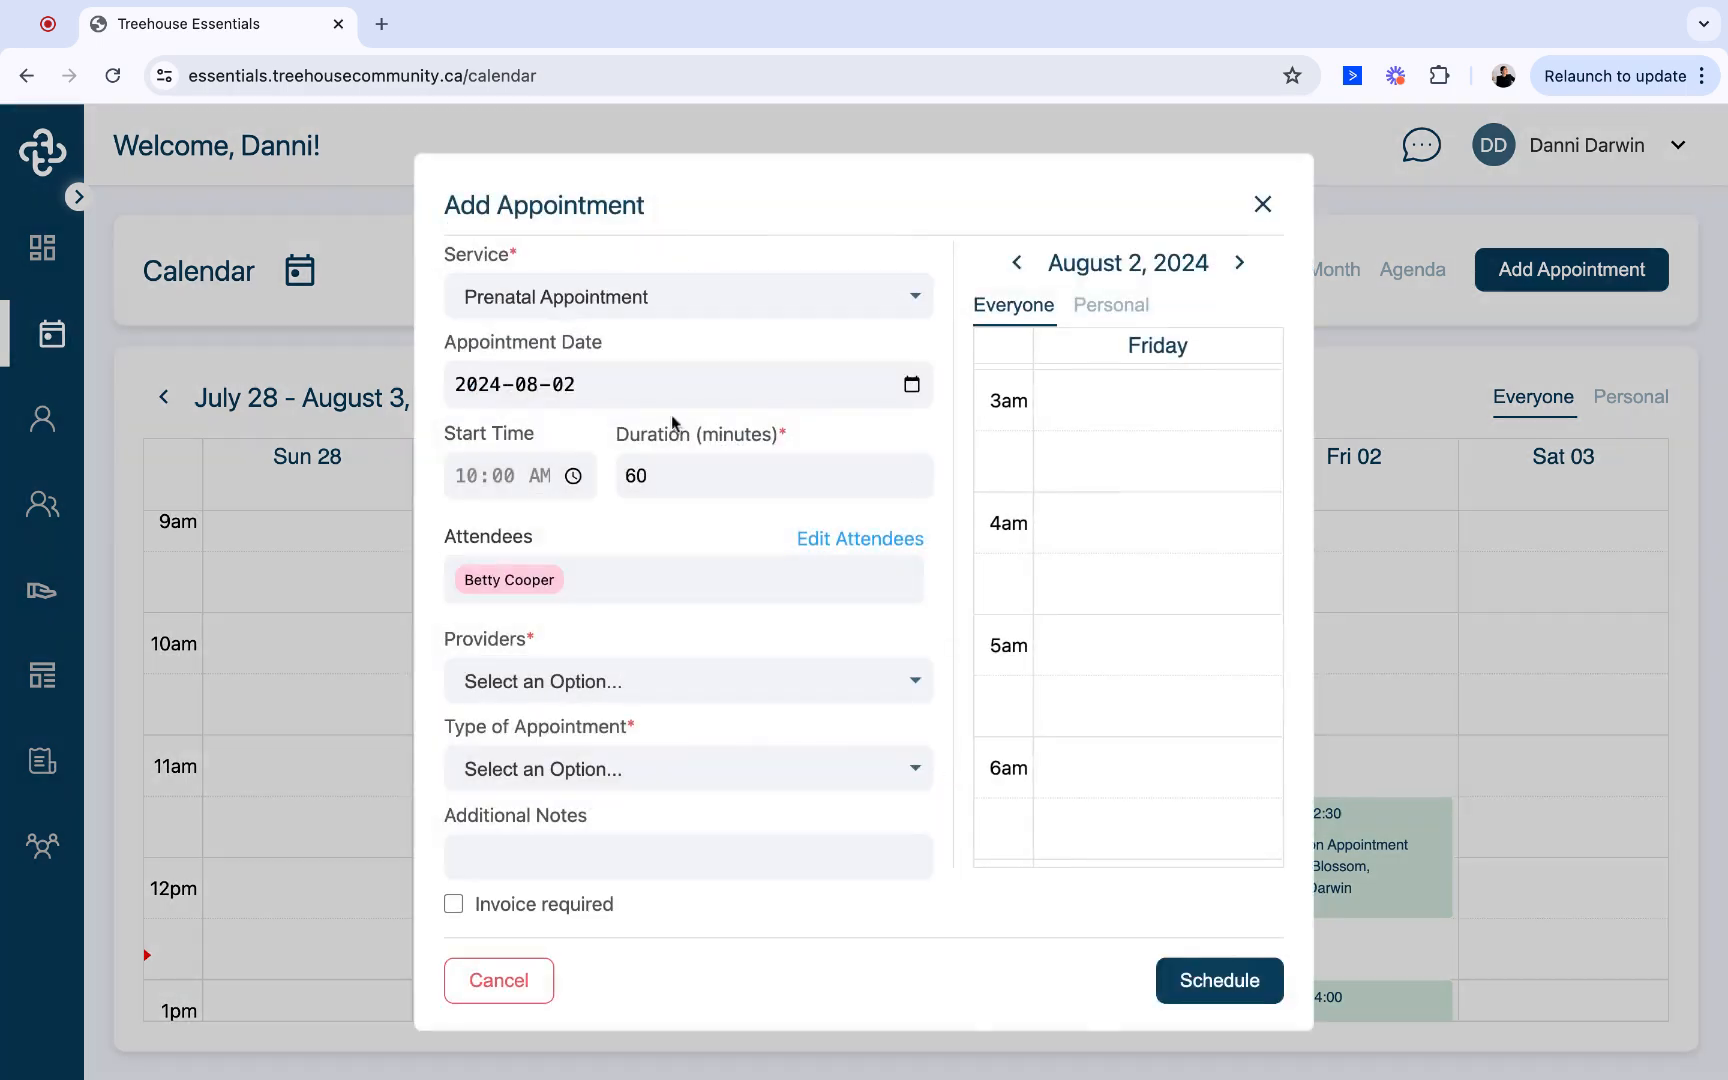
left_click(565, 690)
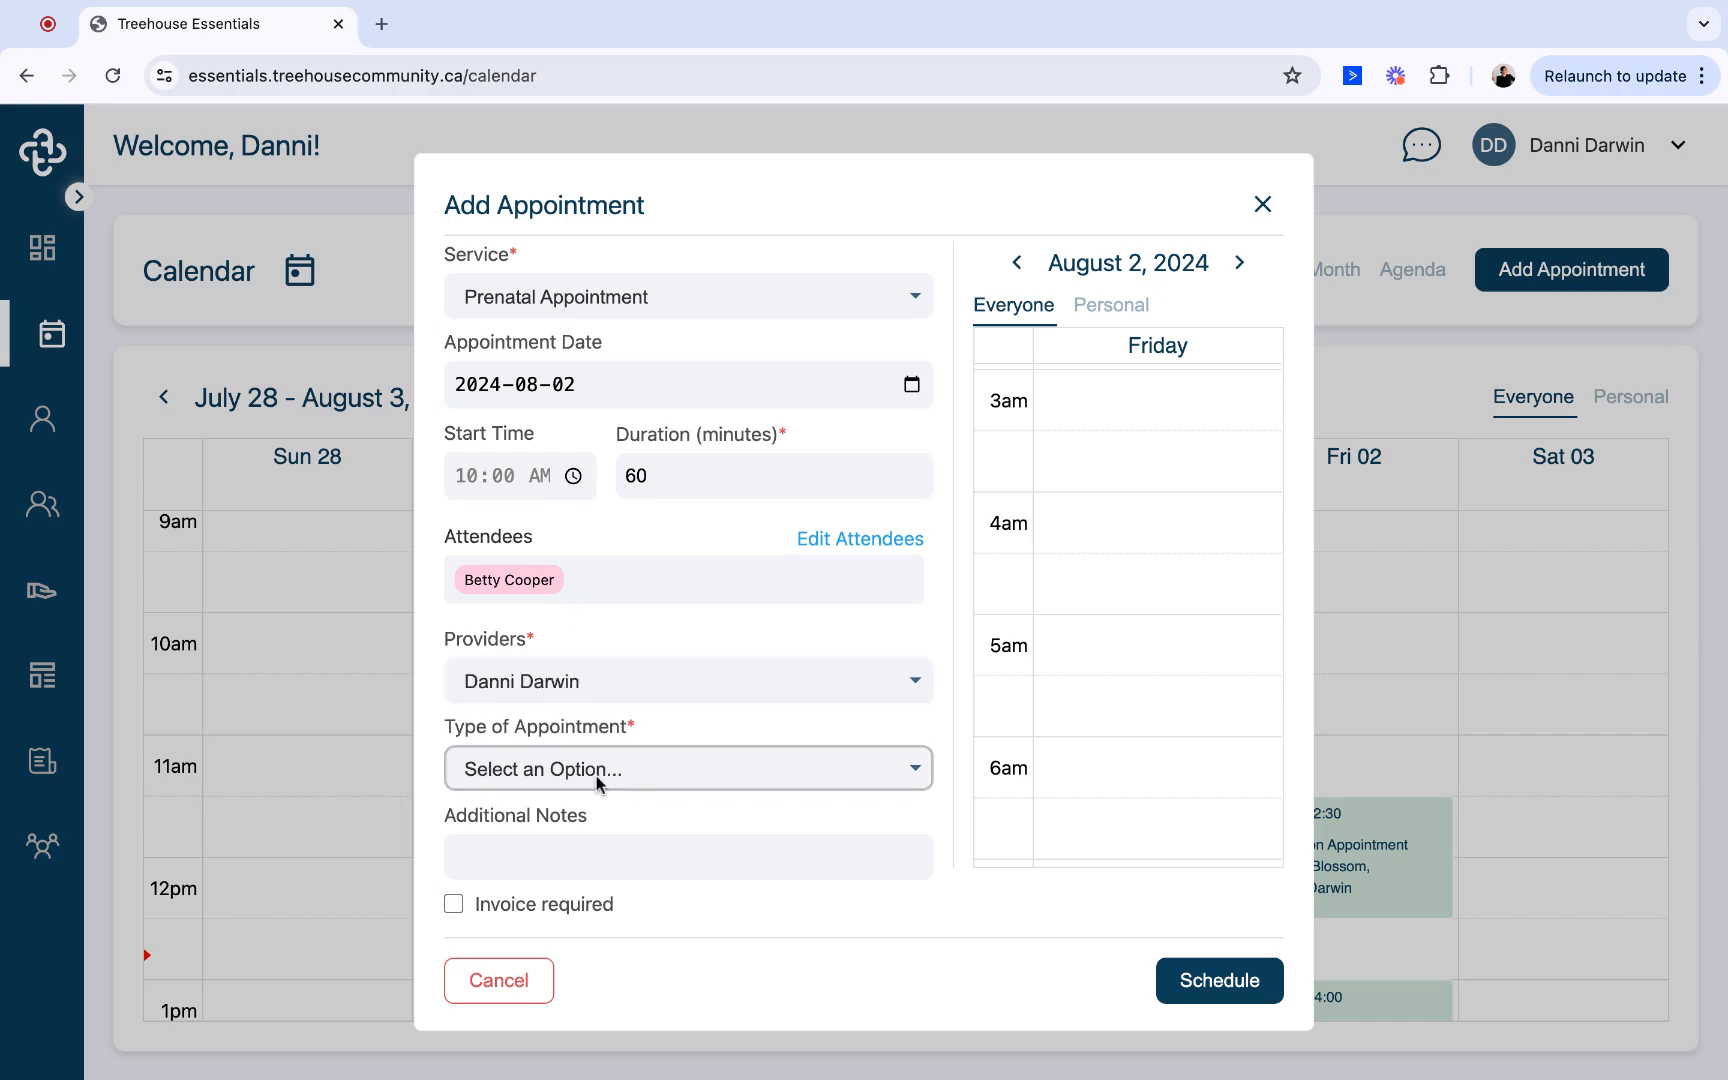
left_click(596, 776)
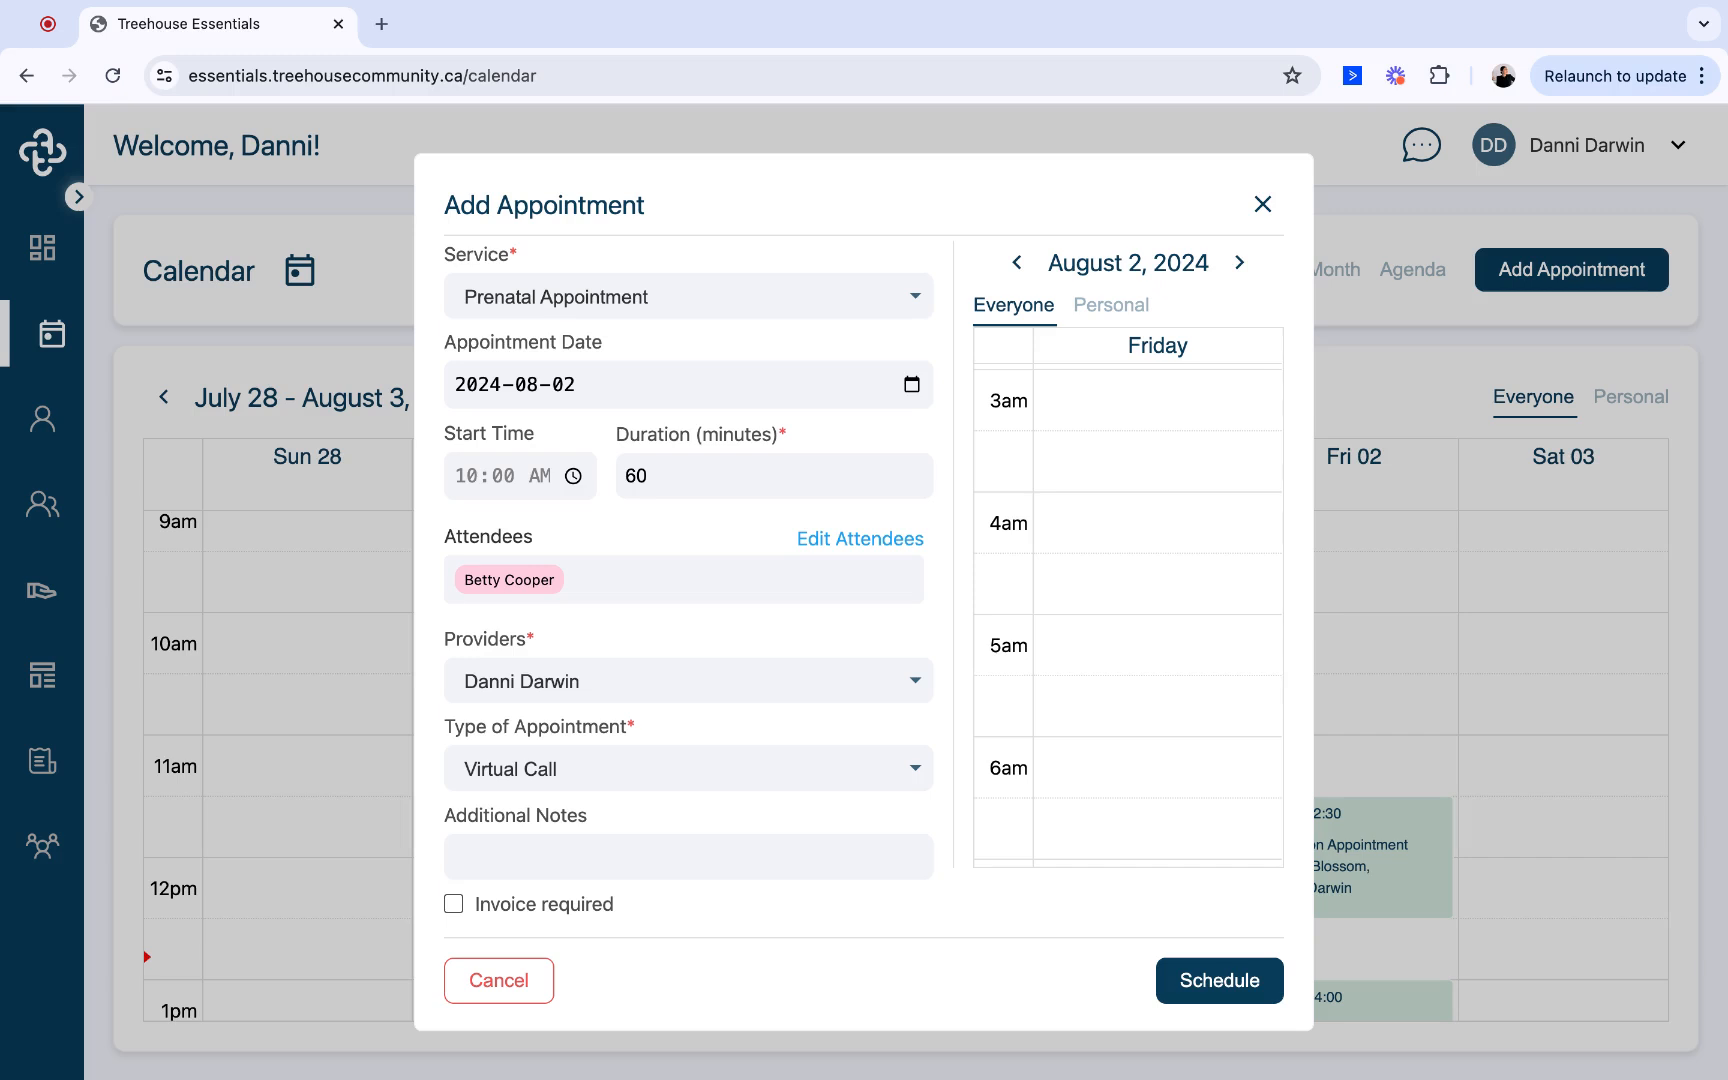
left_click(500, 905)
left_click(1220, 980)
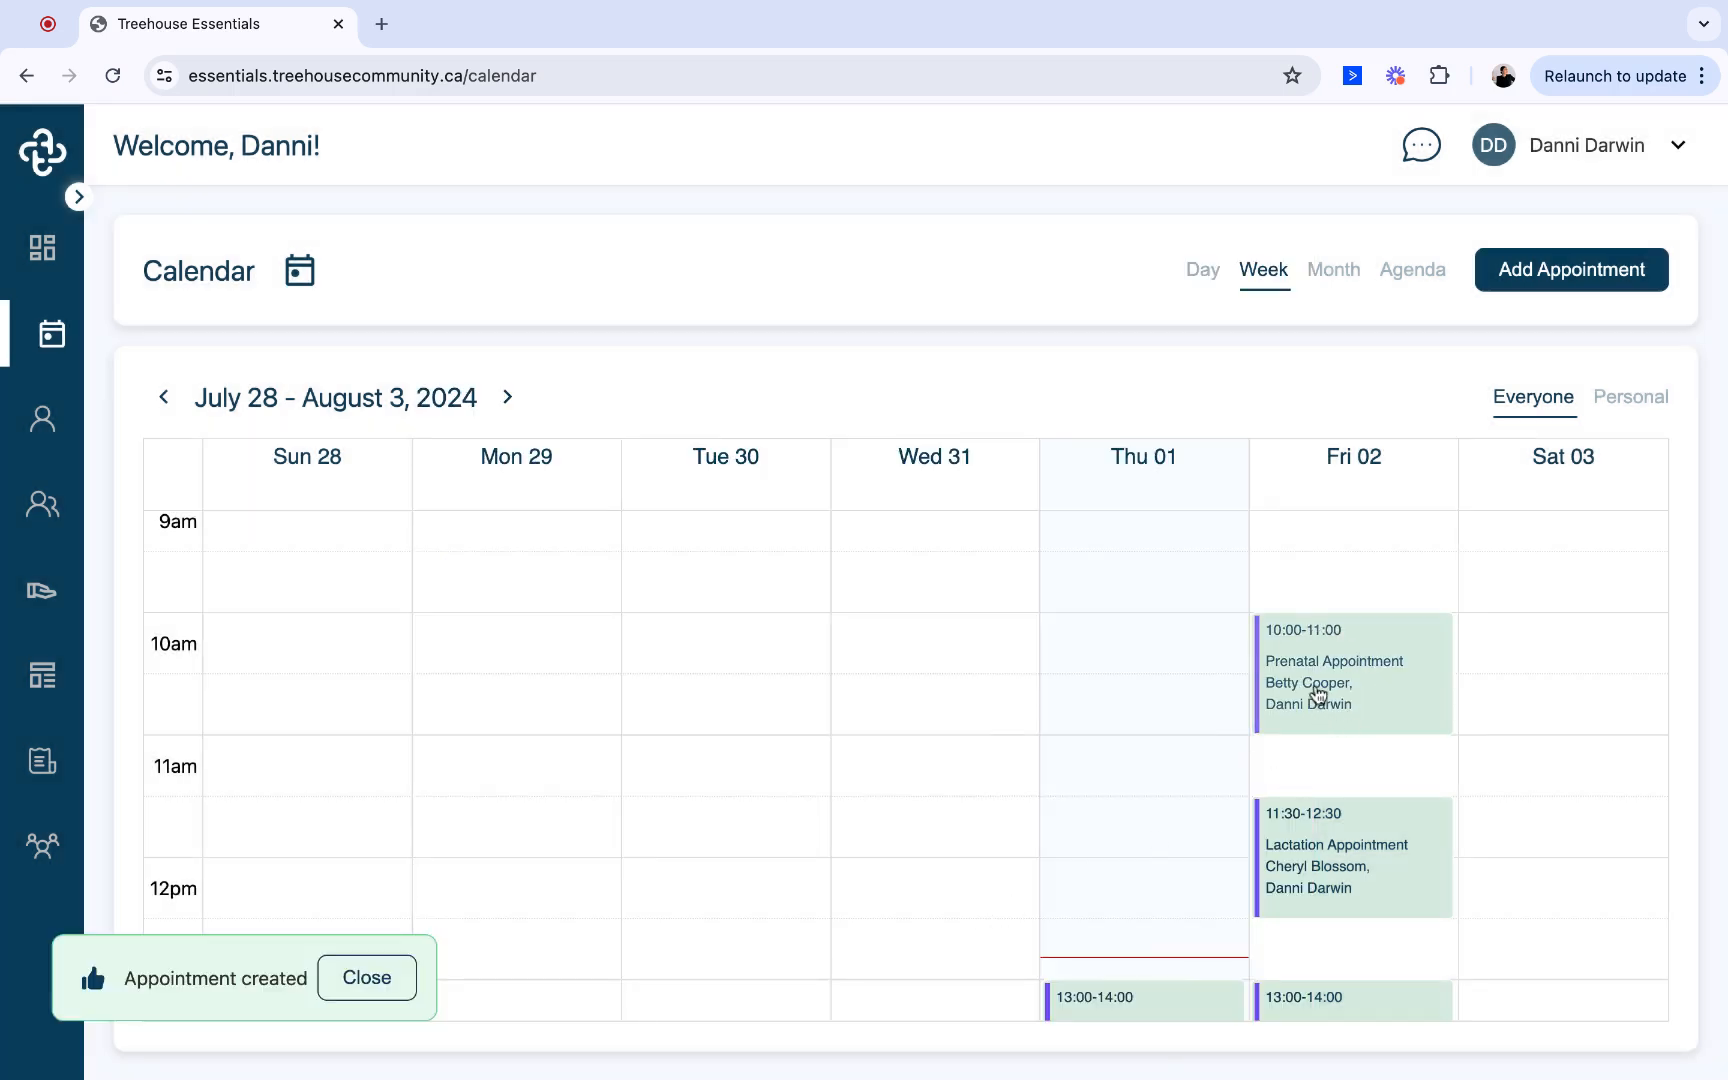
left_click(372, 978)
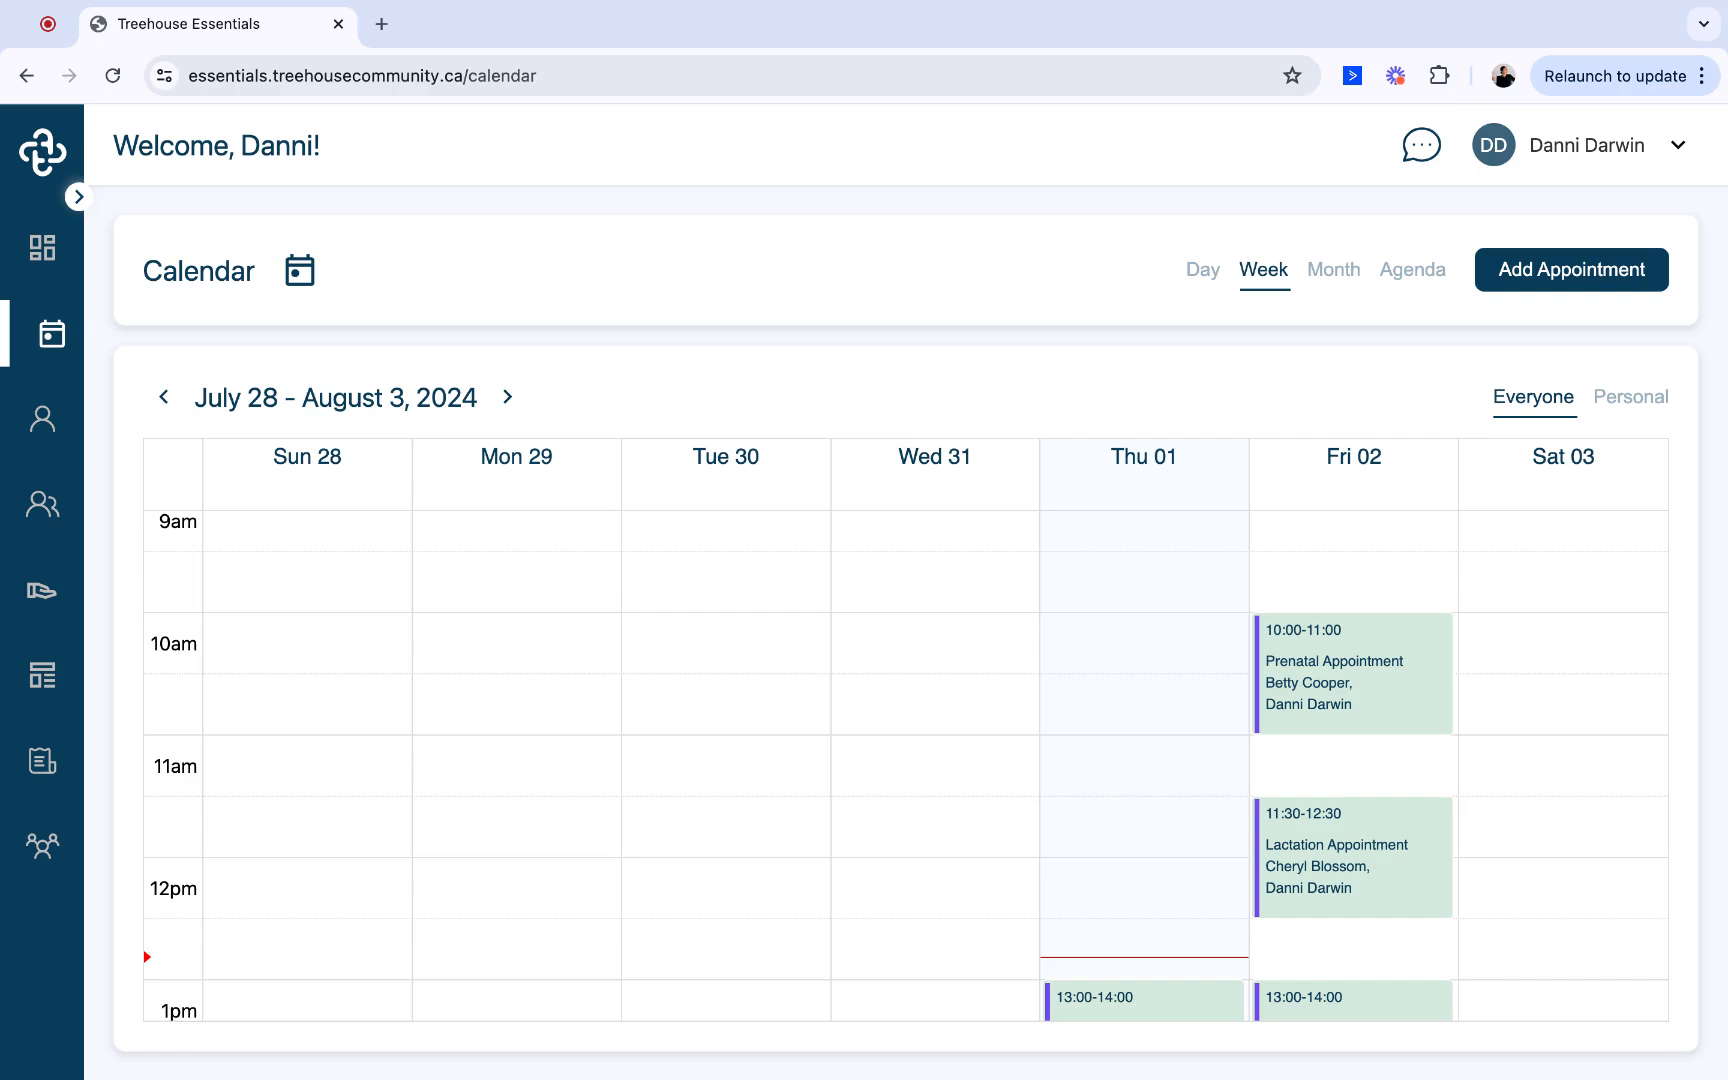
- Find the newly booked 2024-08-02 appointment in the scheduled invoicing list and review its appointment details
left_click(44, 774)
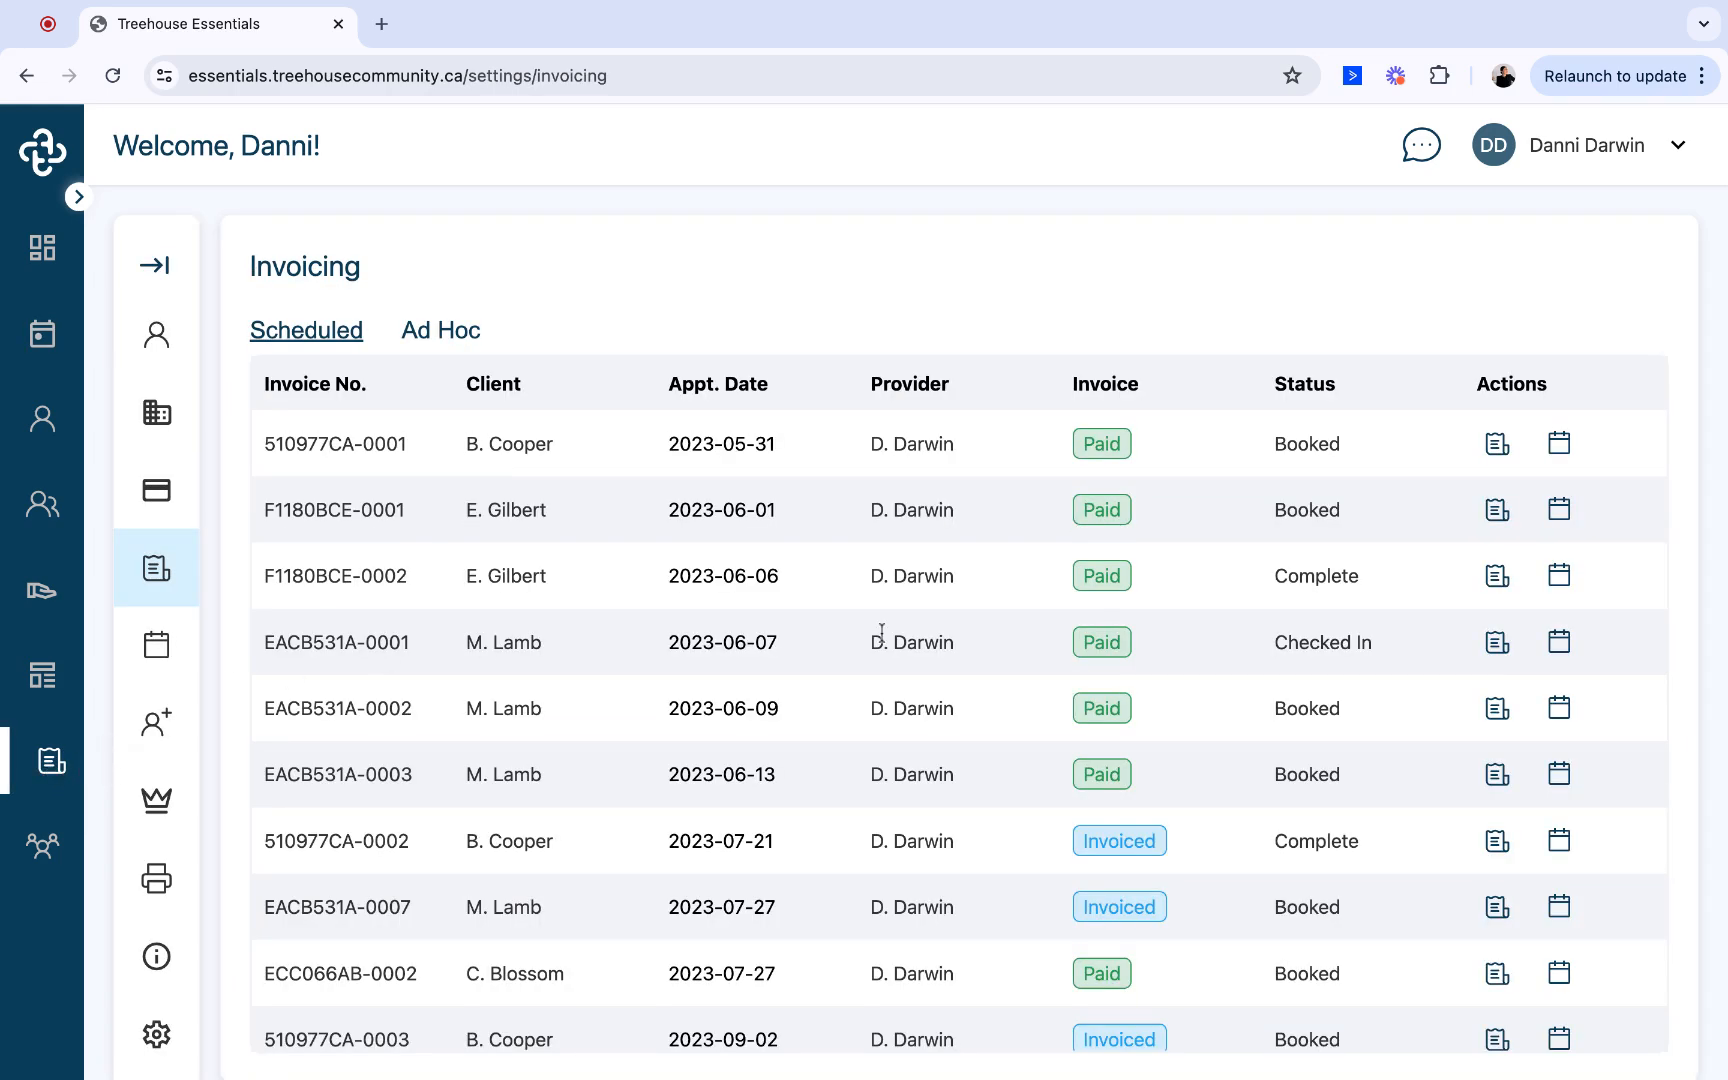
scroll(743, 634, "down", 1)
scroll(803, 747, "down", 6)
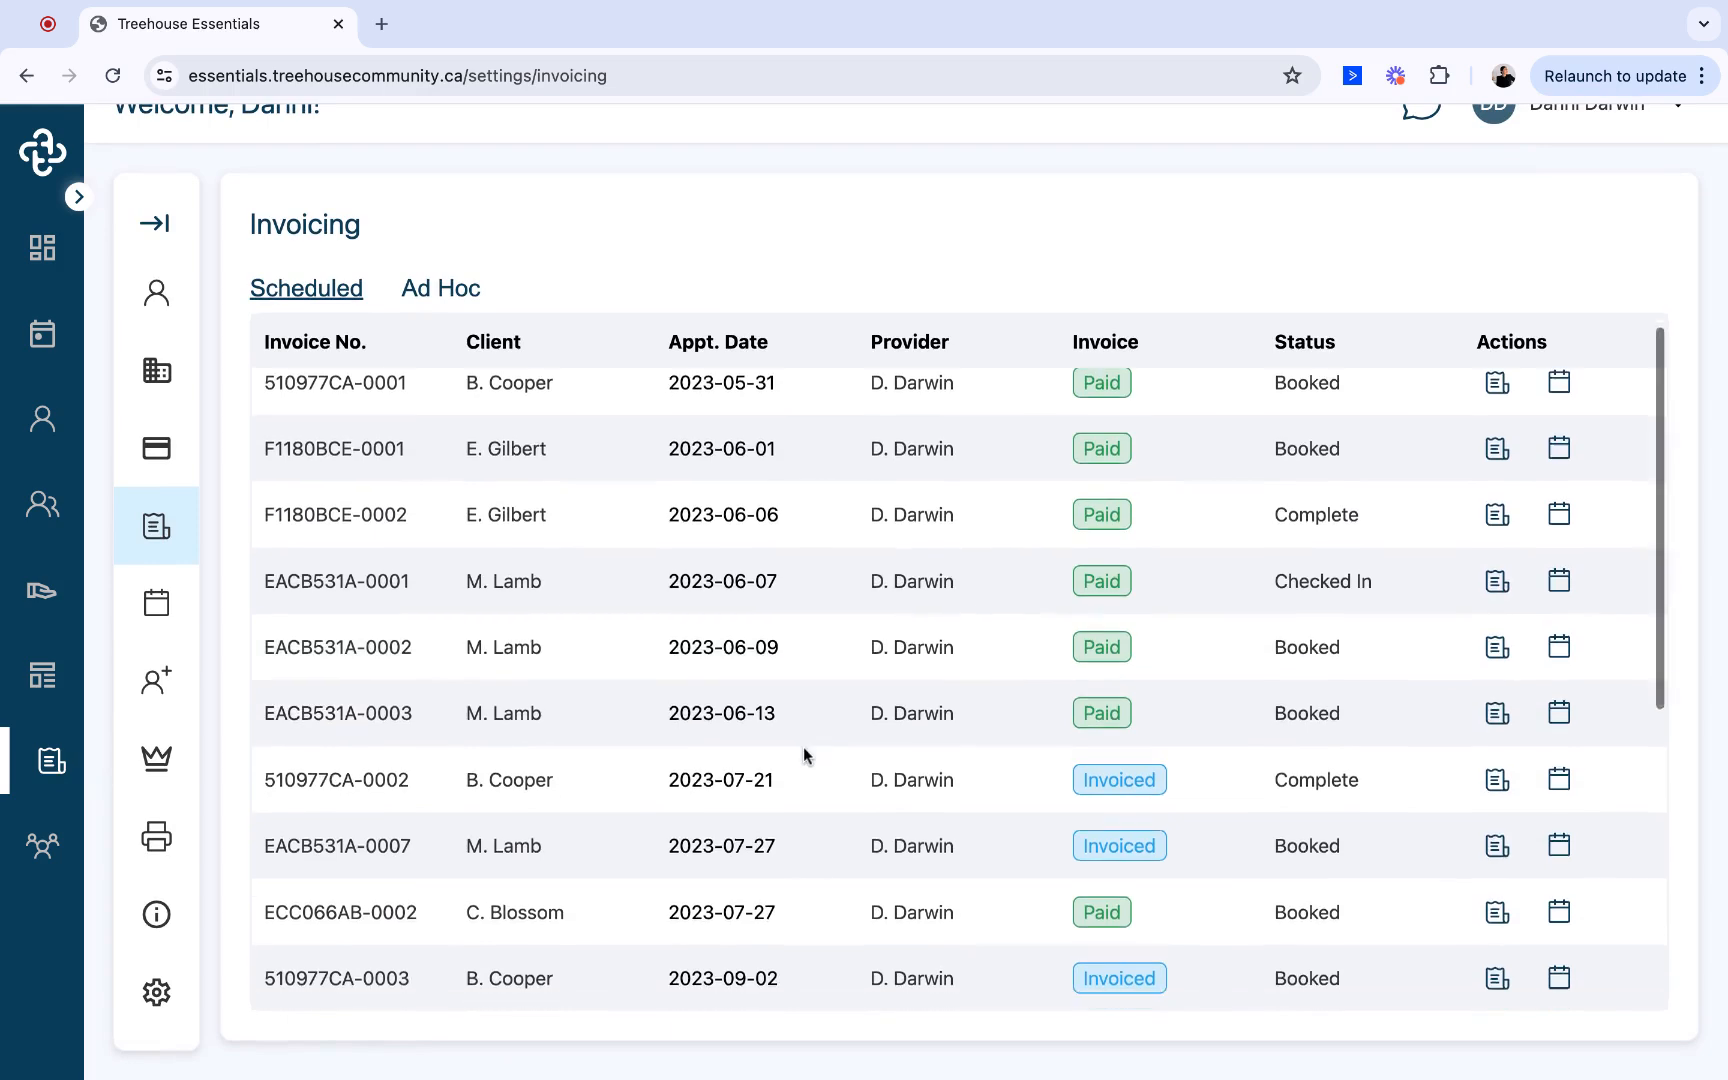
scroll(803, 747, "down", 4)
scroll(803, 747, "down", 1)
scroll(800, 765, "down", 1)
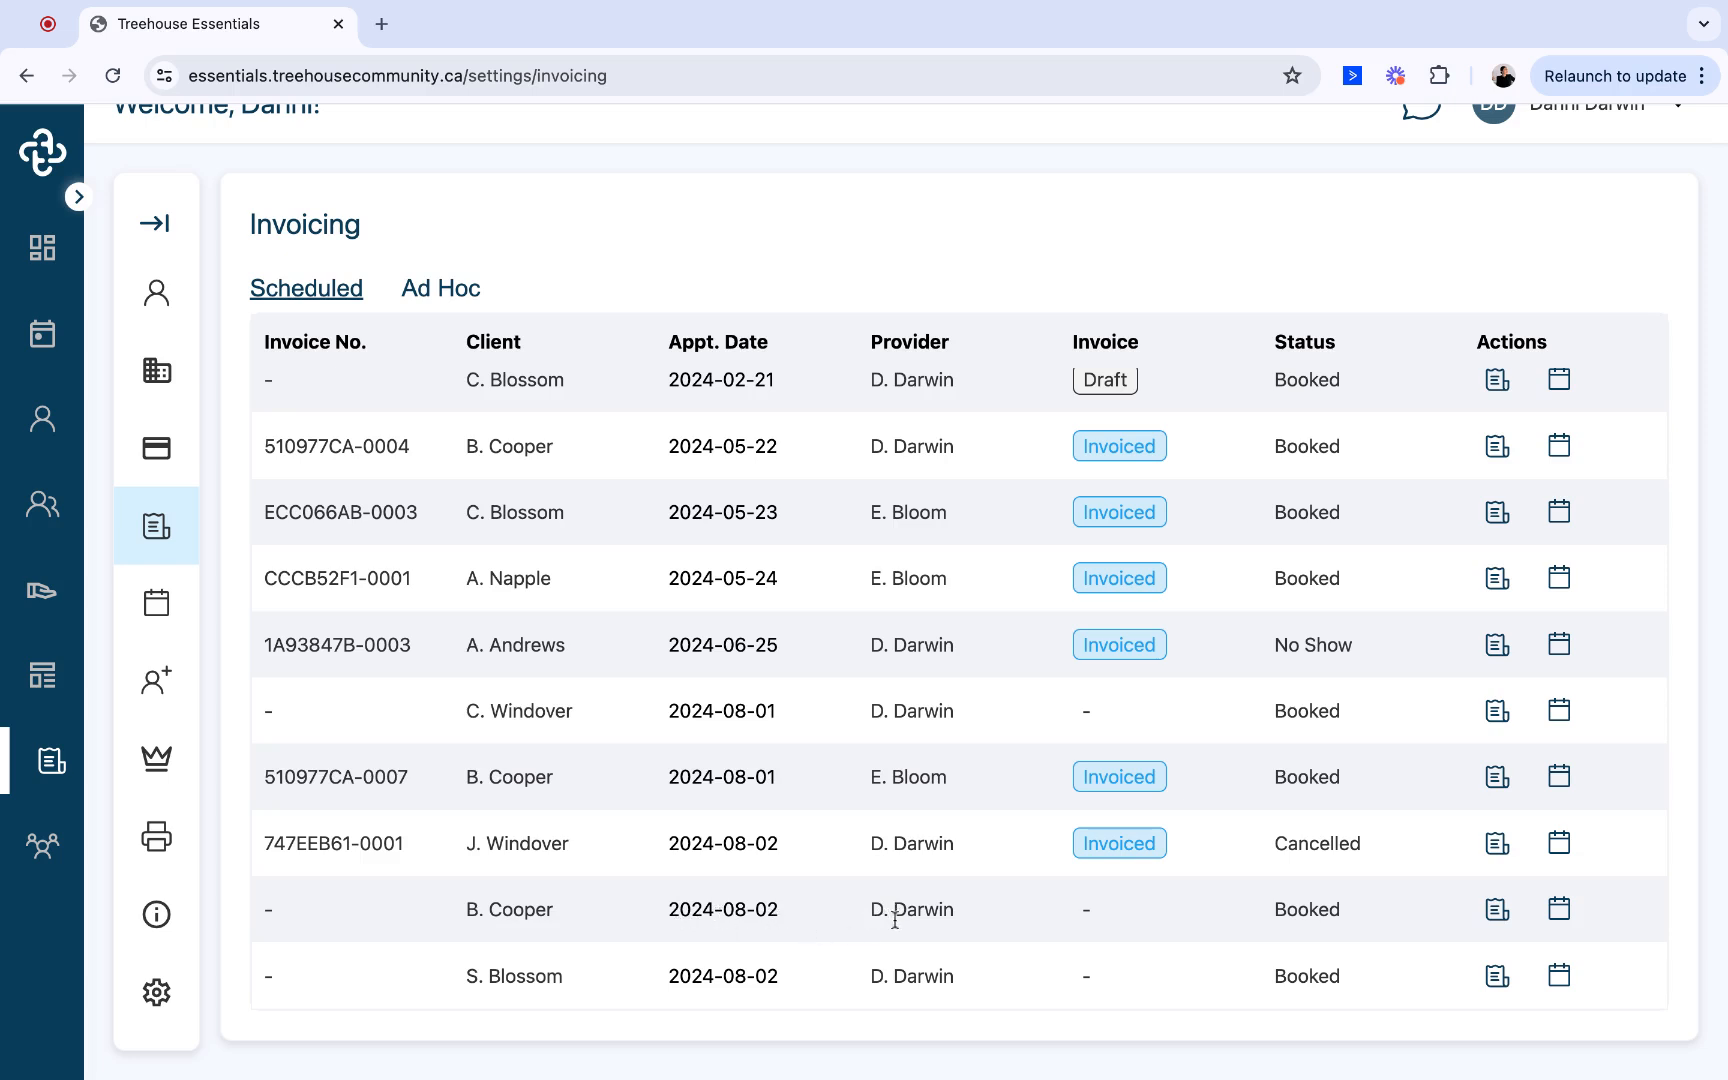
left_click(1562, 912)
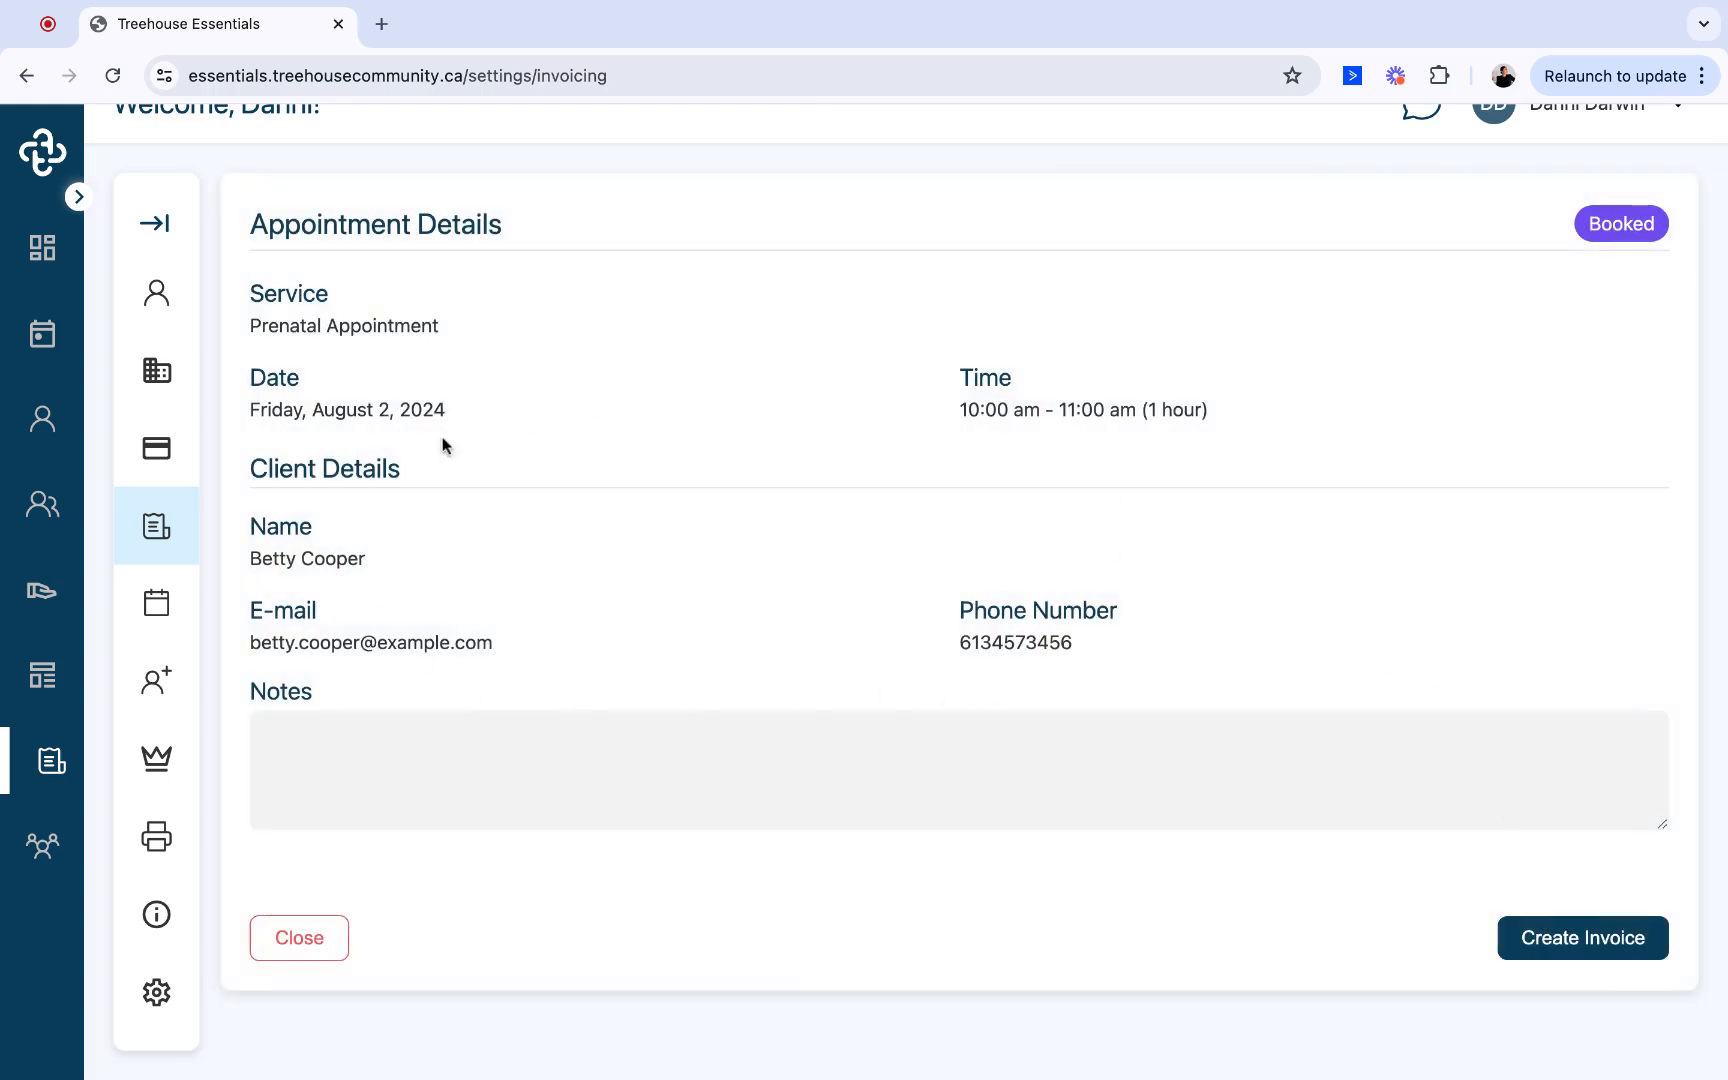
left_click(305, 943)
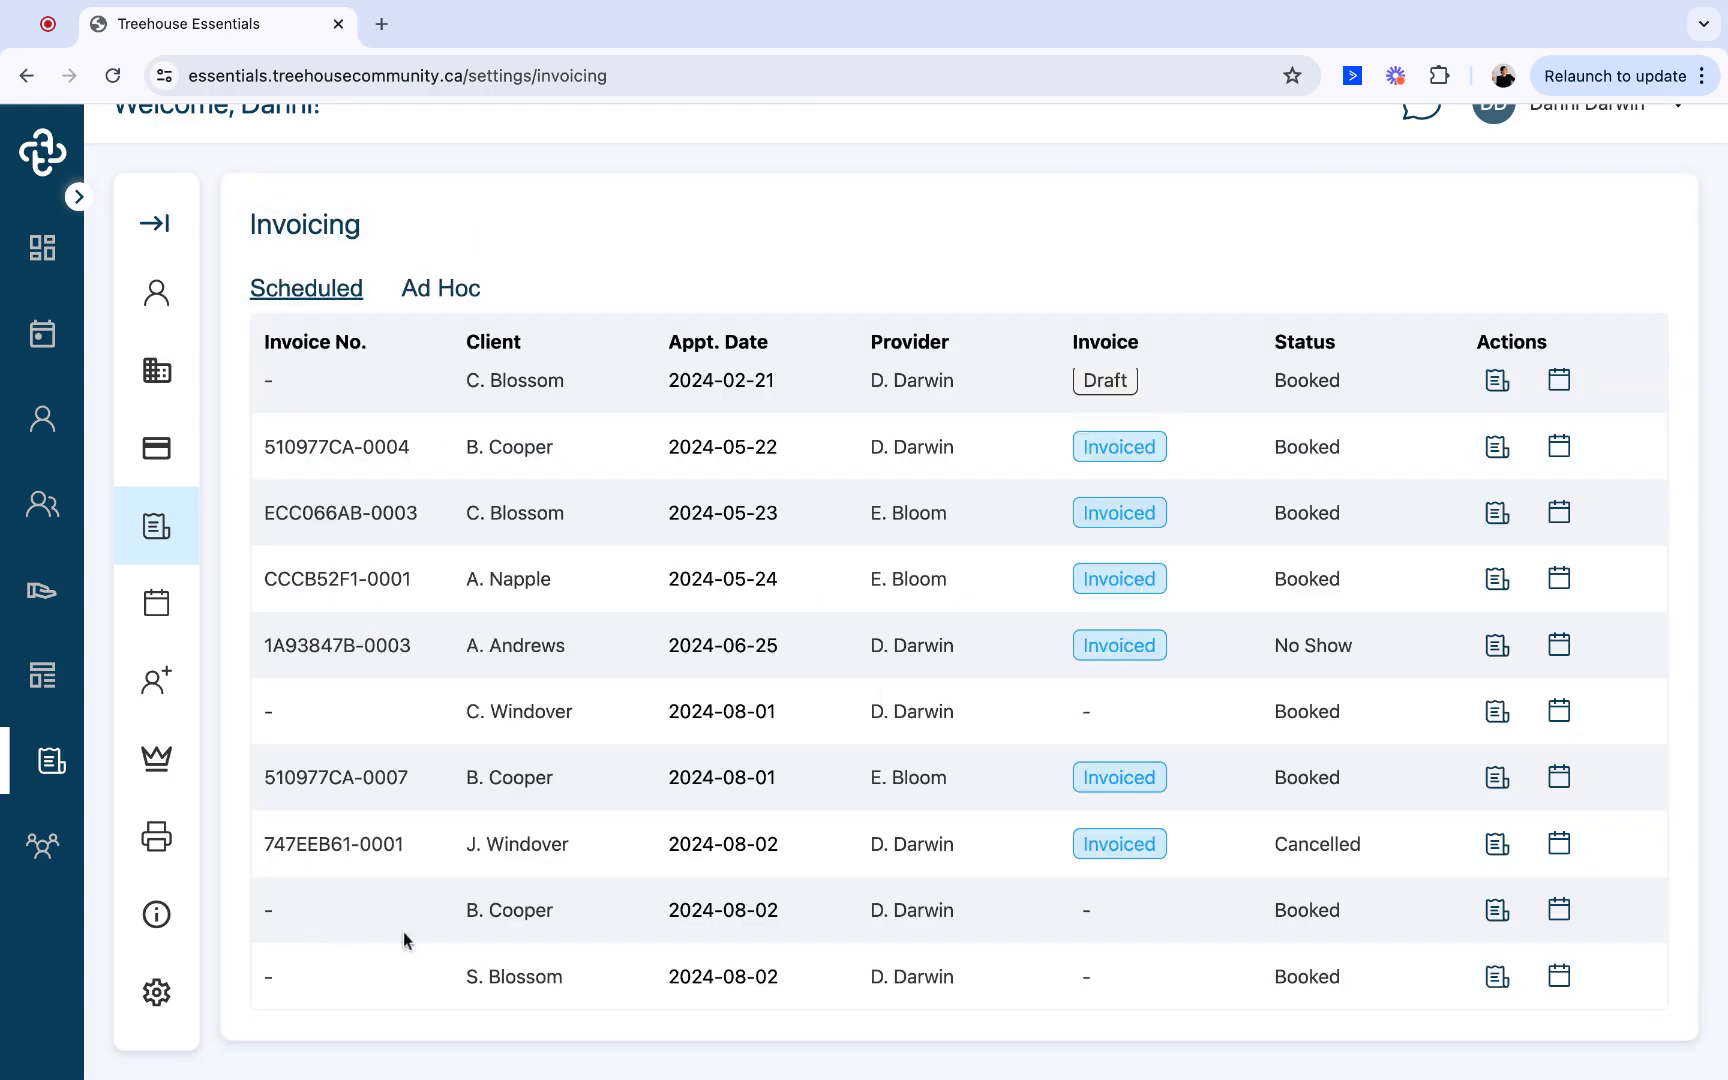
- Start an invoice for the new 2024-08-02 appointment with due date 2024-08-28 and the note "Thank You"
left_click(1497, 910)
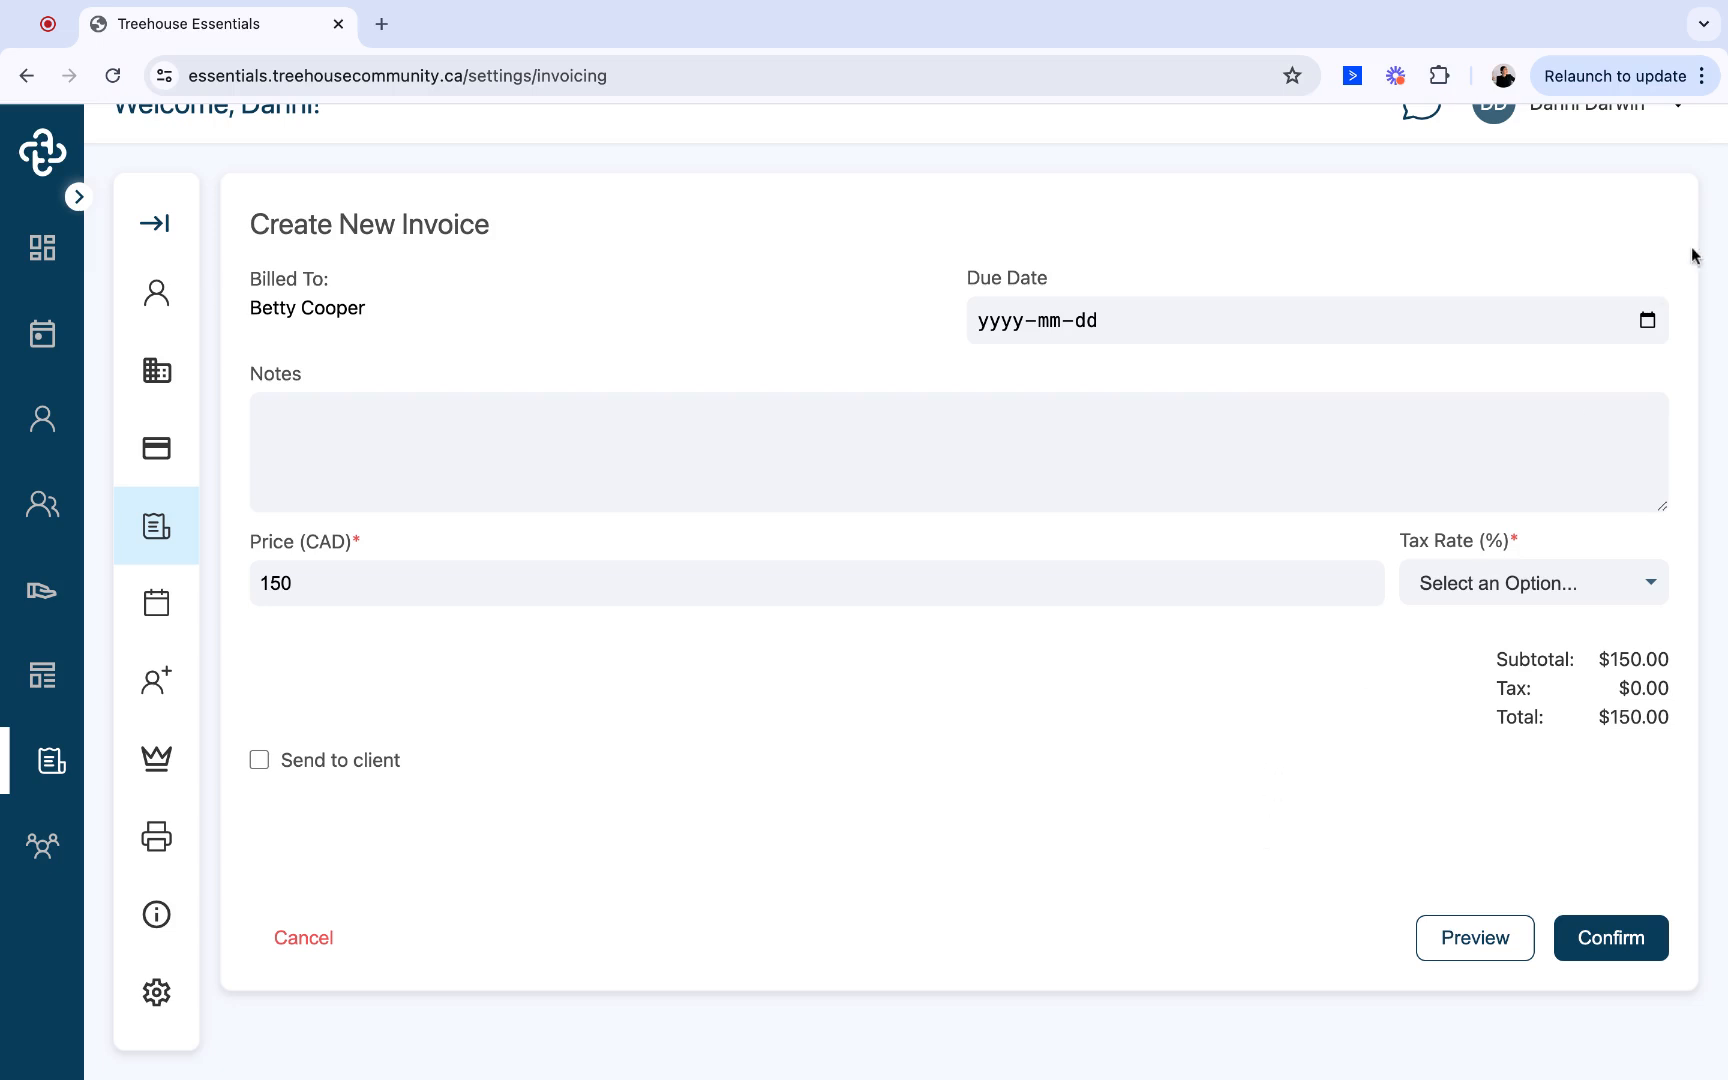
left_click(1650, 321)
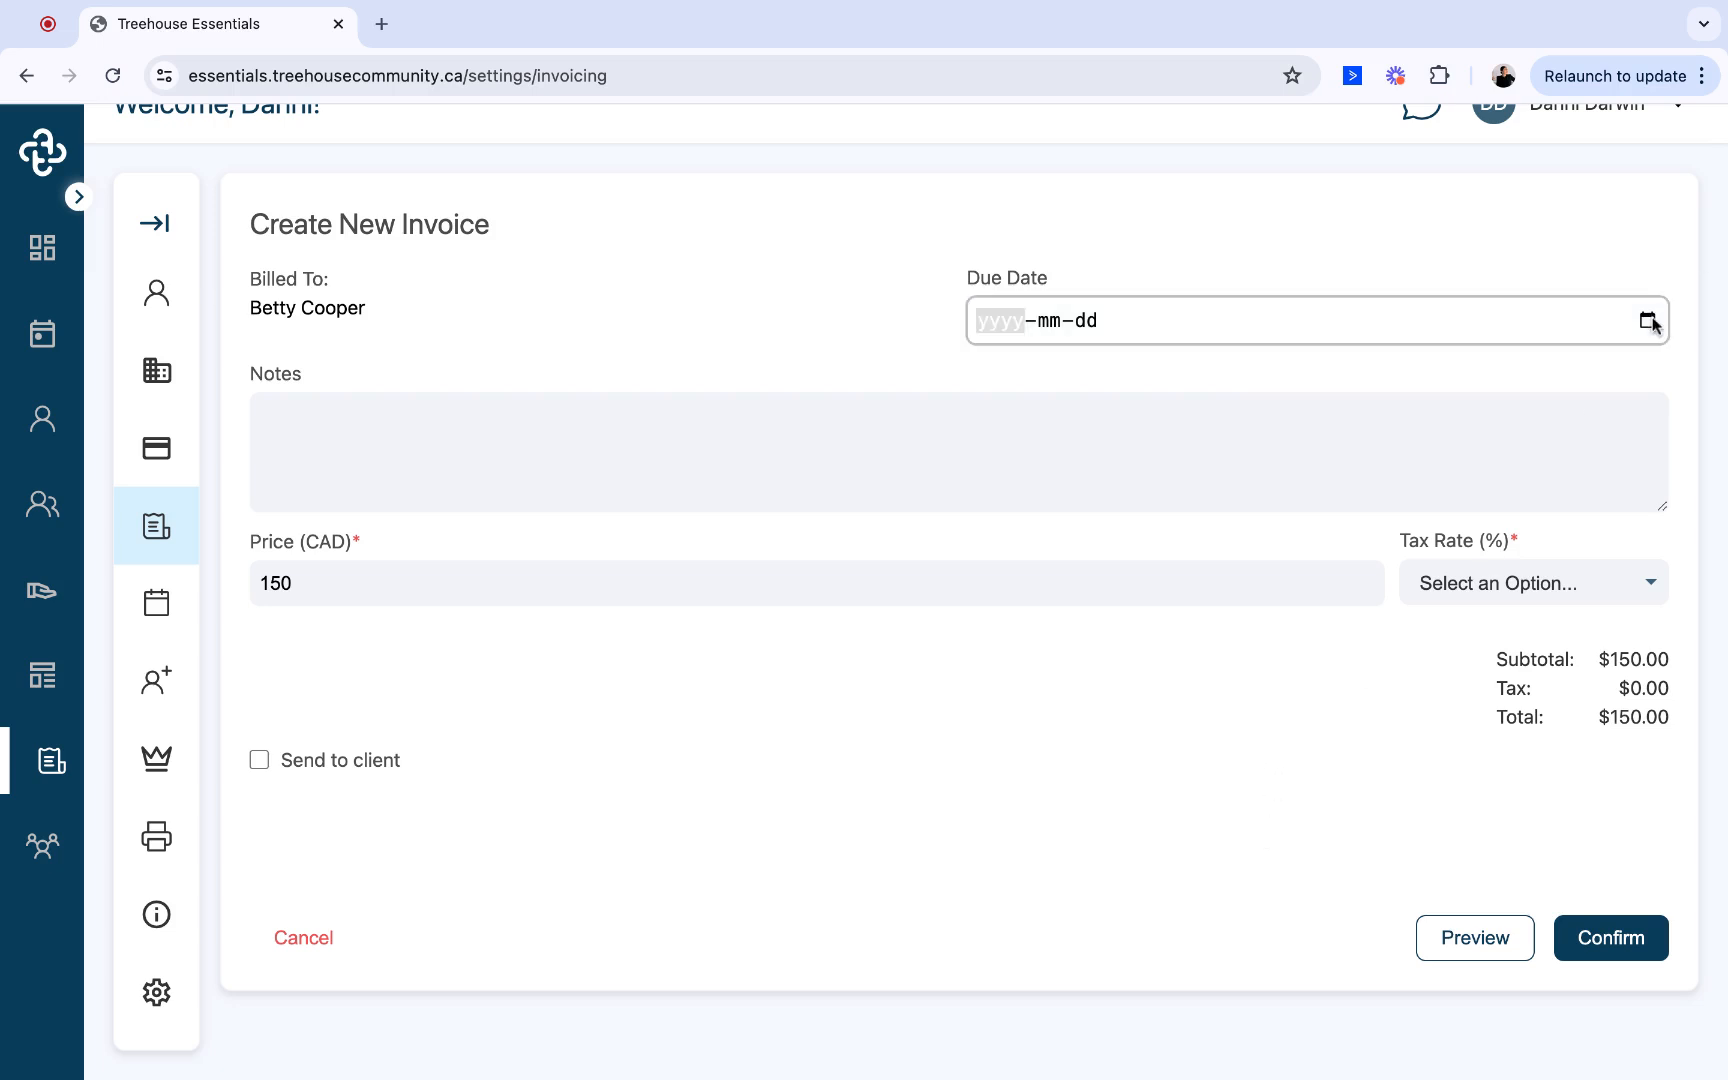
left_click(1224, 558)
left_click(1003, 438)
type("Thank You")
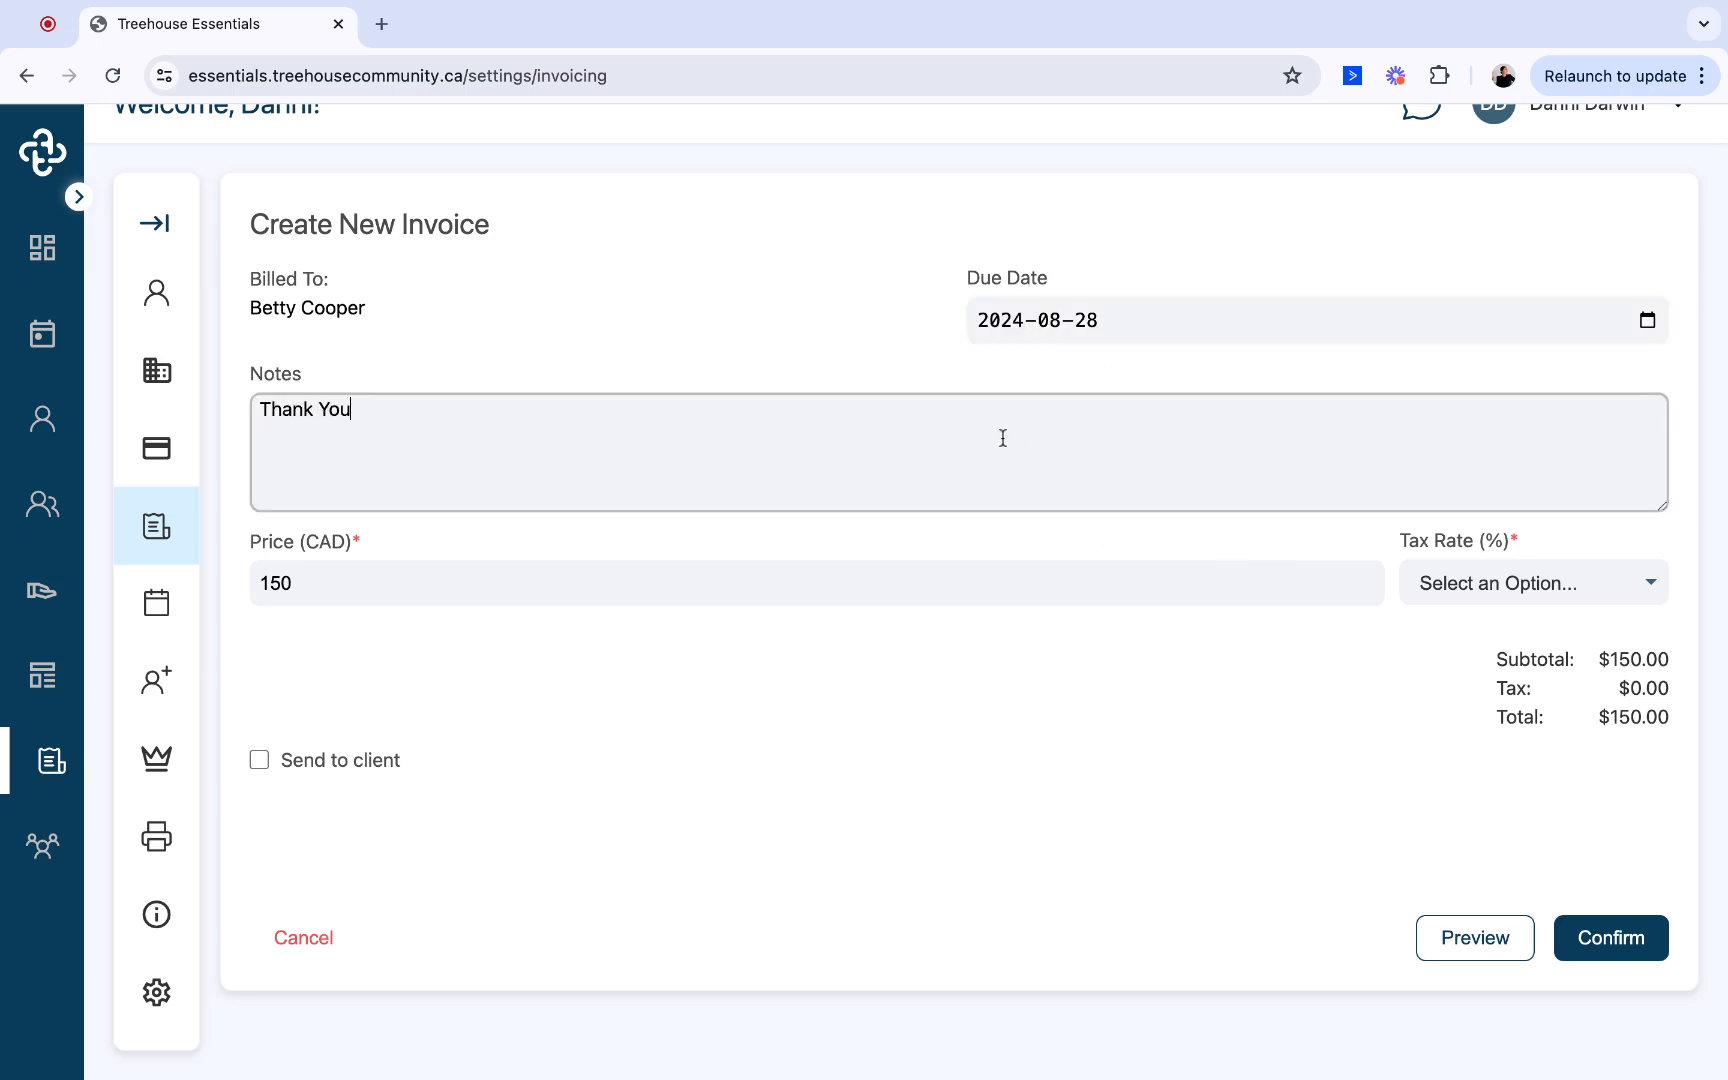
- Set the invoice's tax rate to 13% and enable sending it to the client
left_click(738, 589)
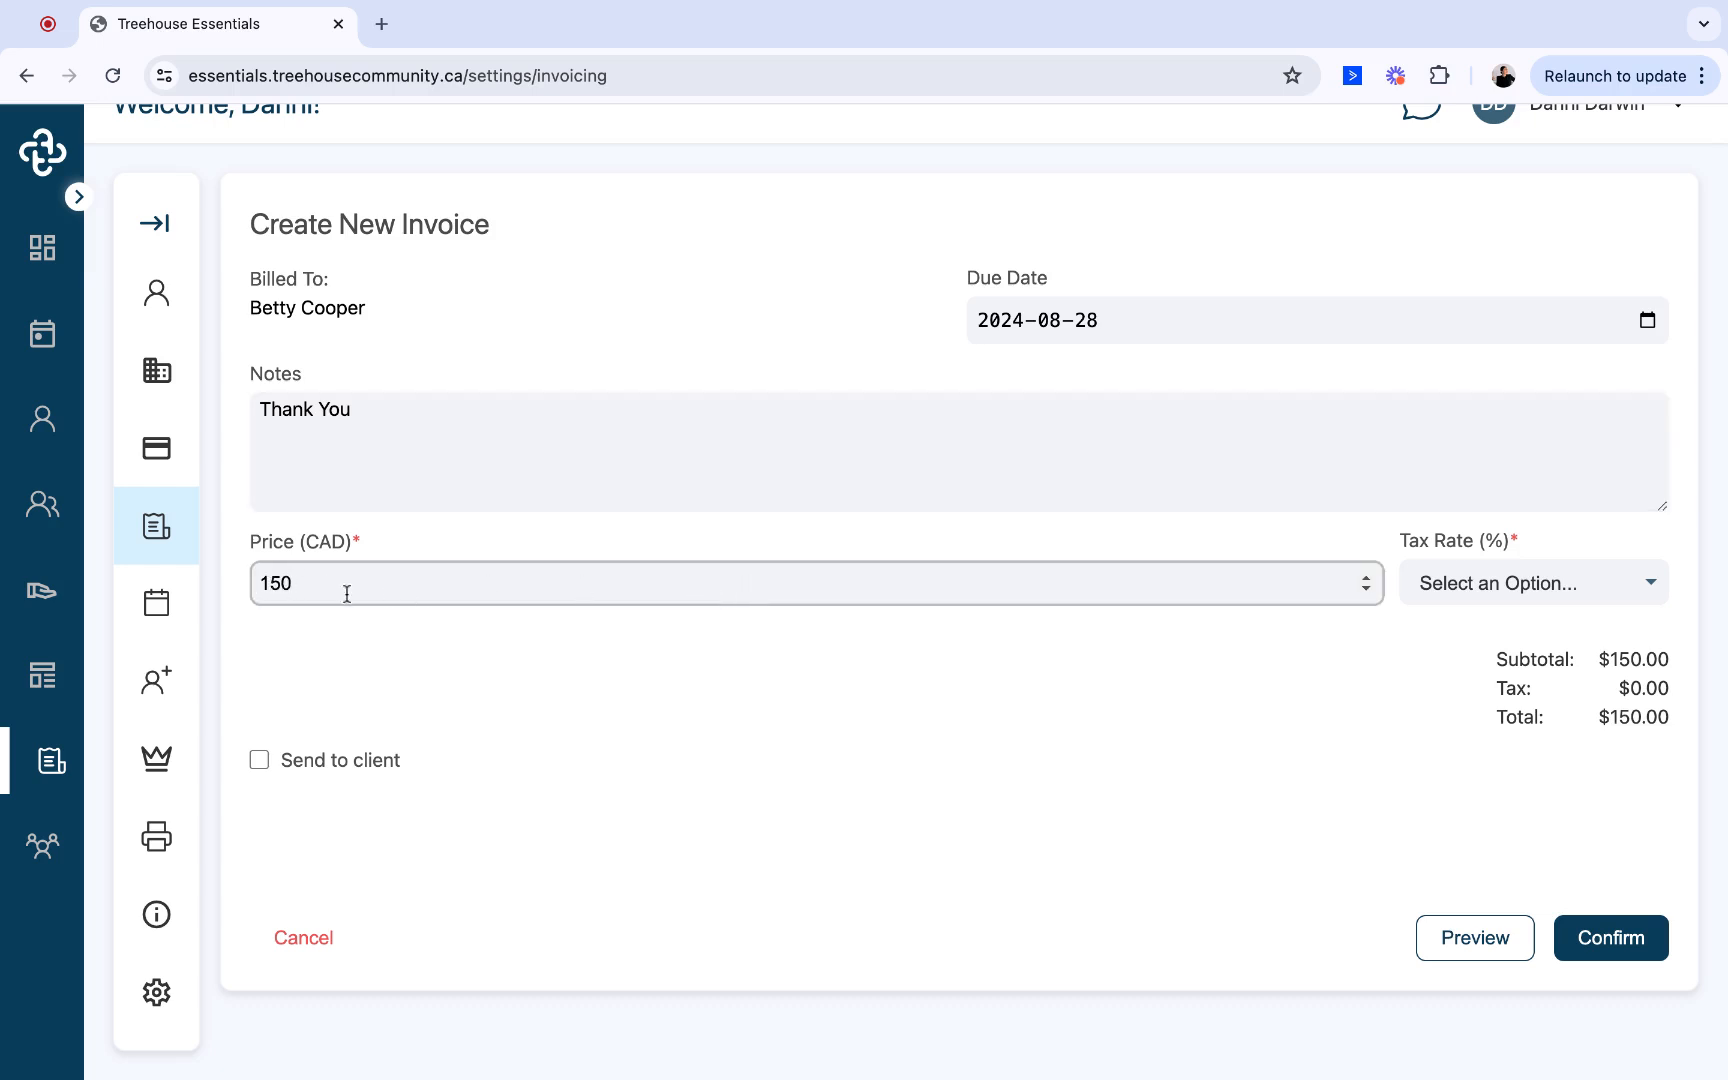
left_click(1535, 585)
left_click(1458, 603)
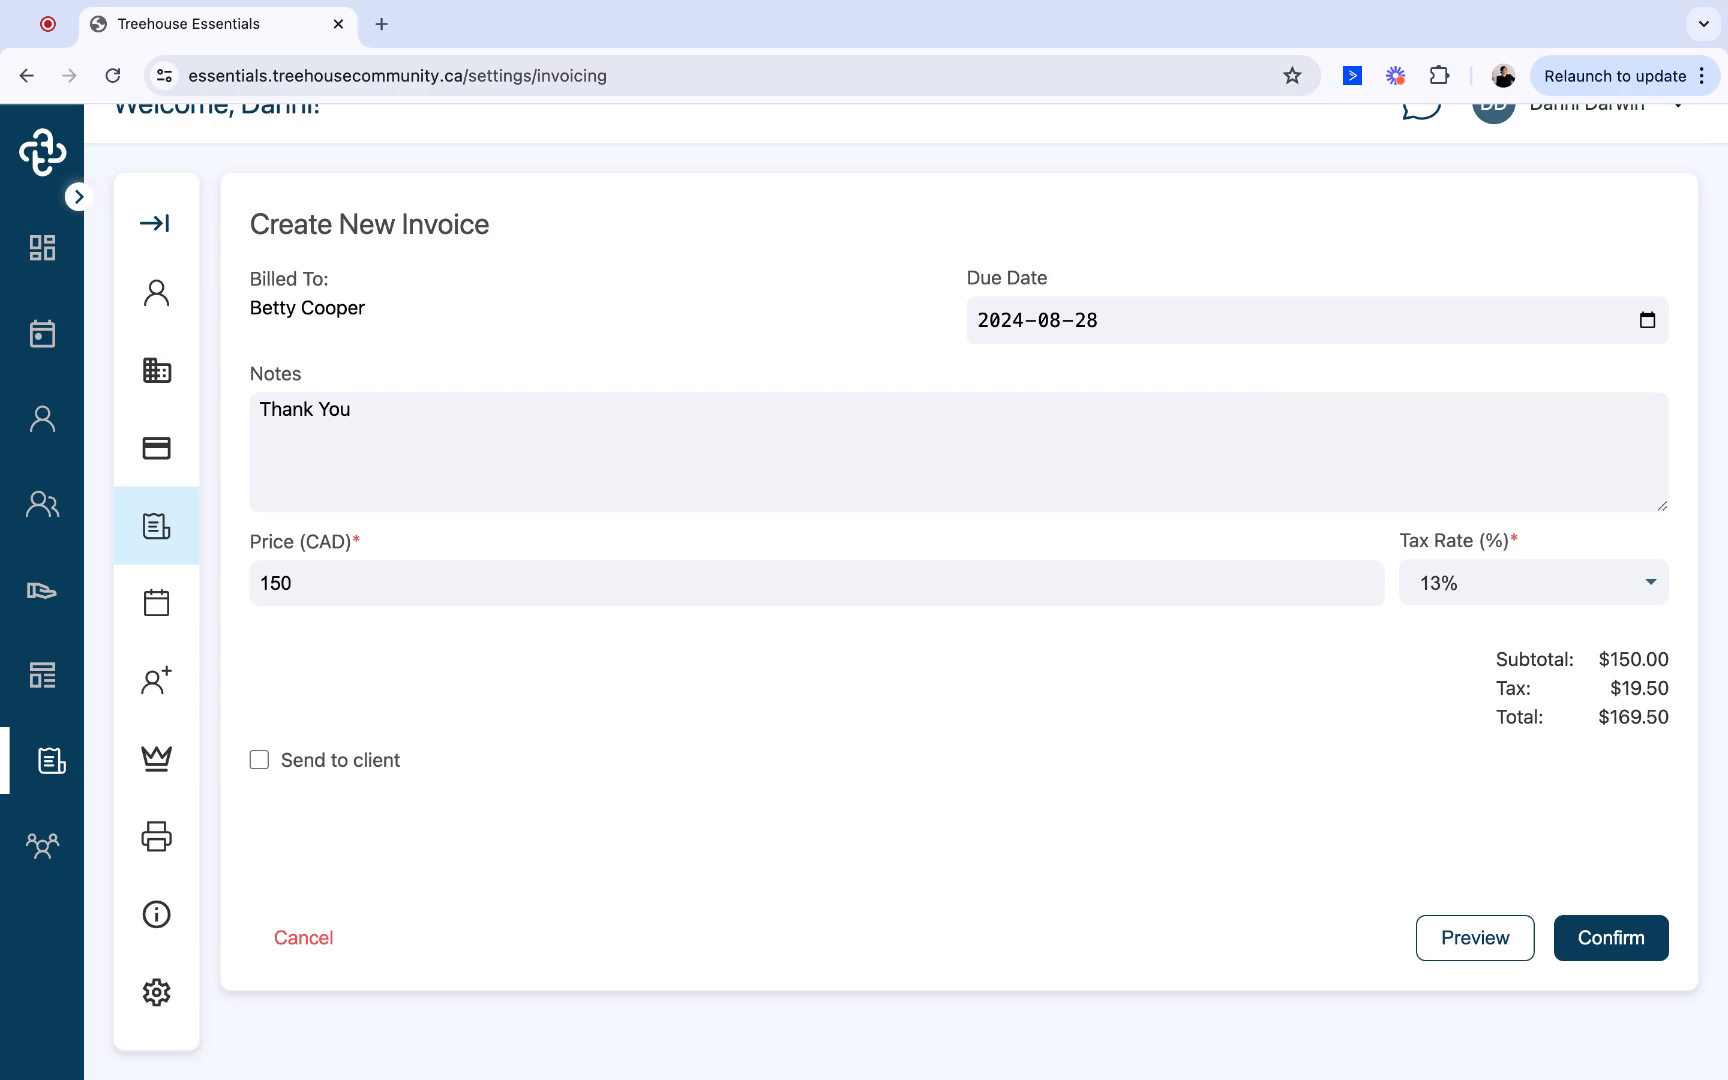
left_click(259, 764)
- Preview the appointment invoice, then return to the form and confirm its creation
left_click(1473, 937)
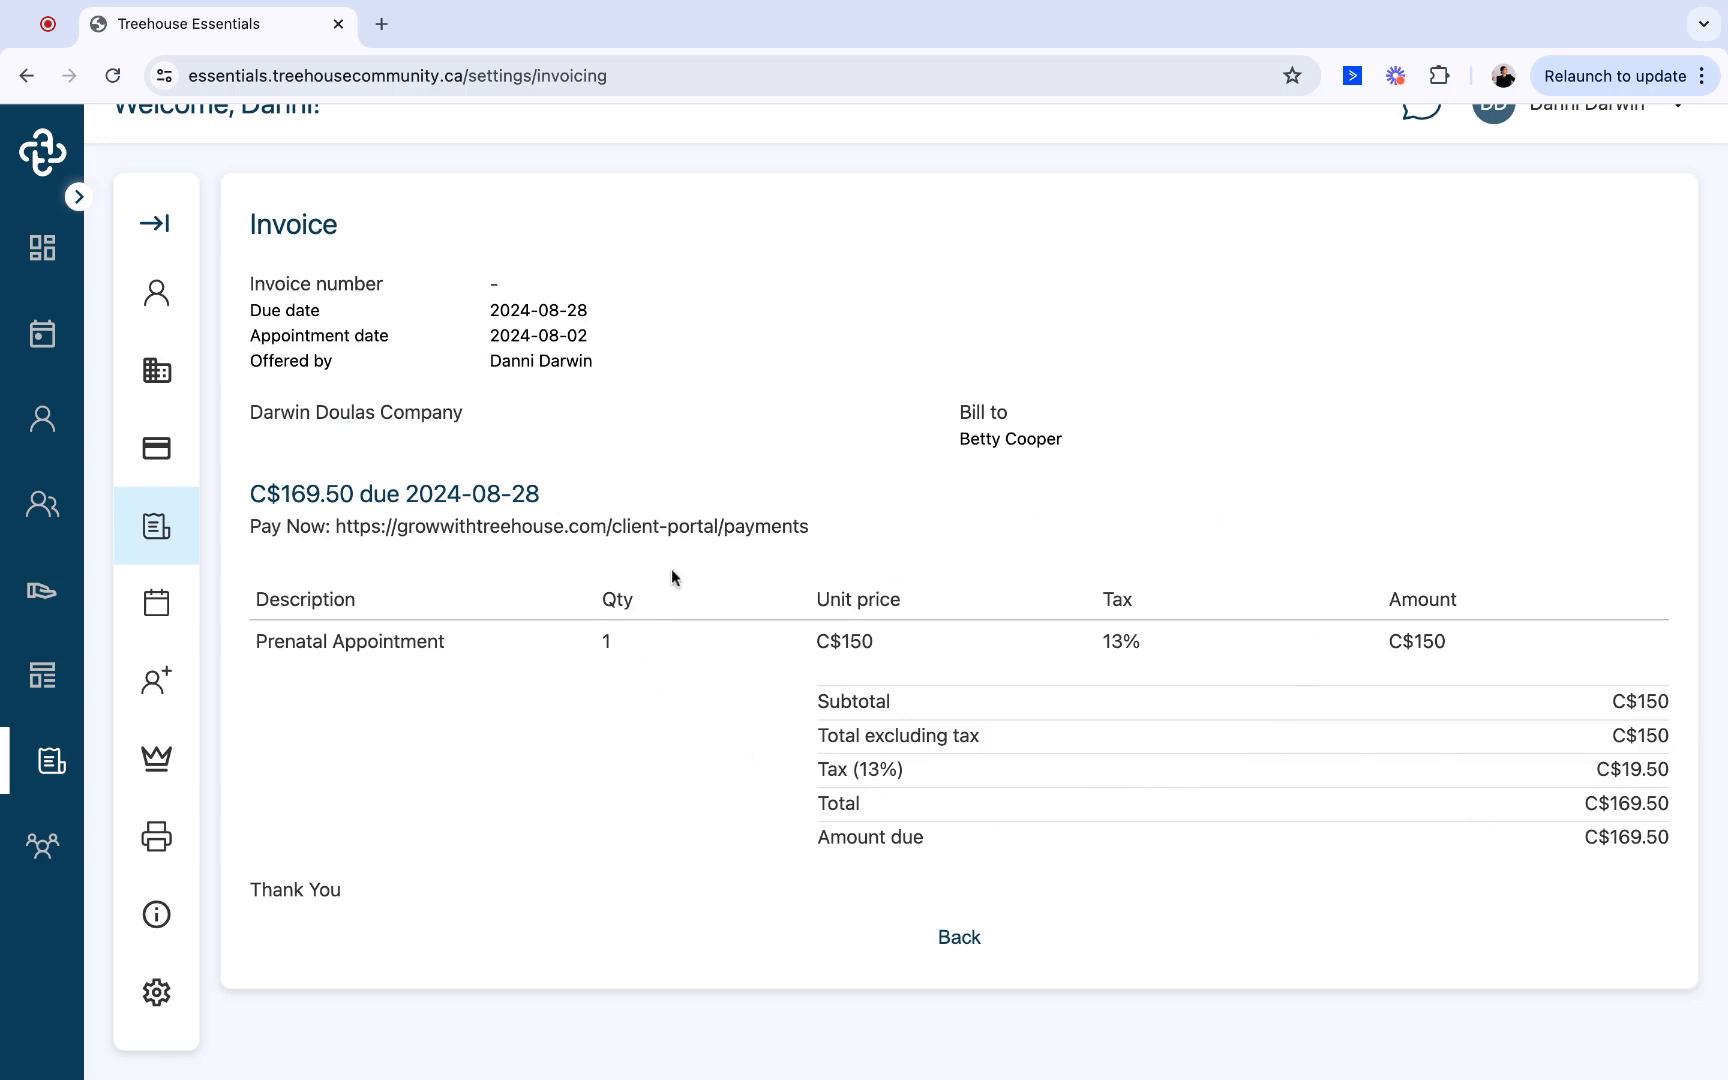
left_click(957, 938)
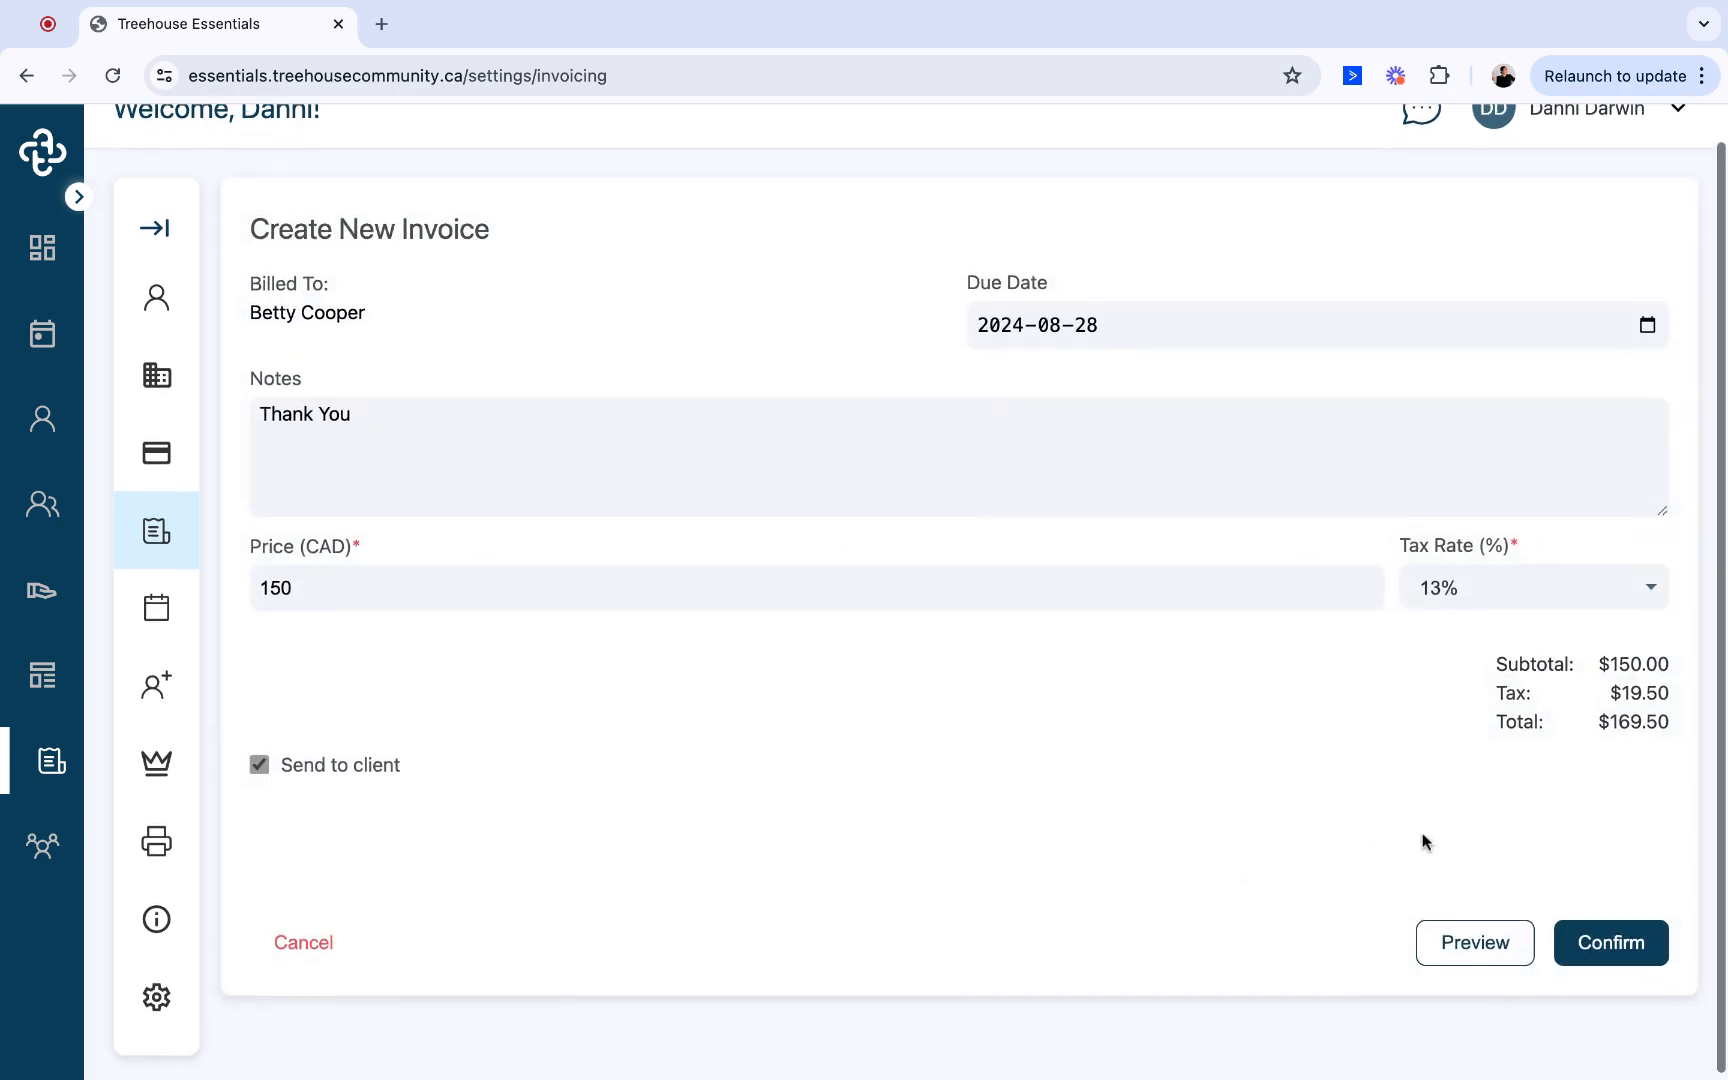
left_click(1600, 947)
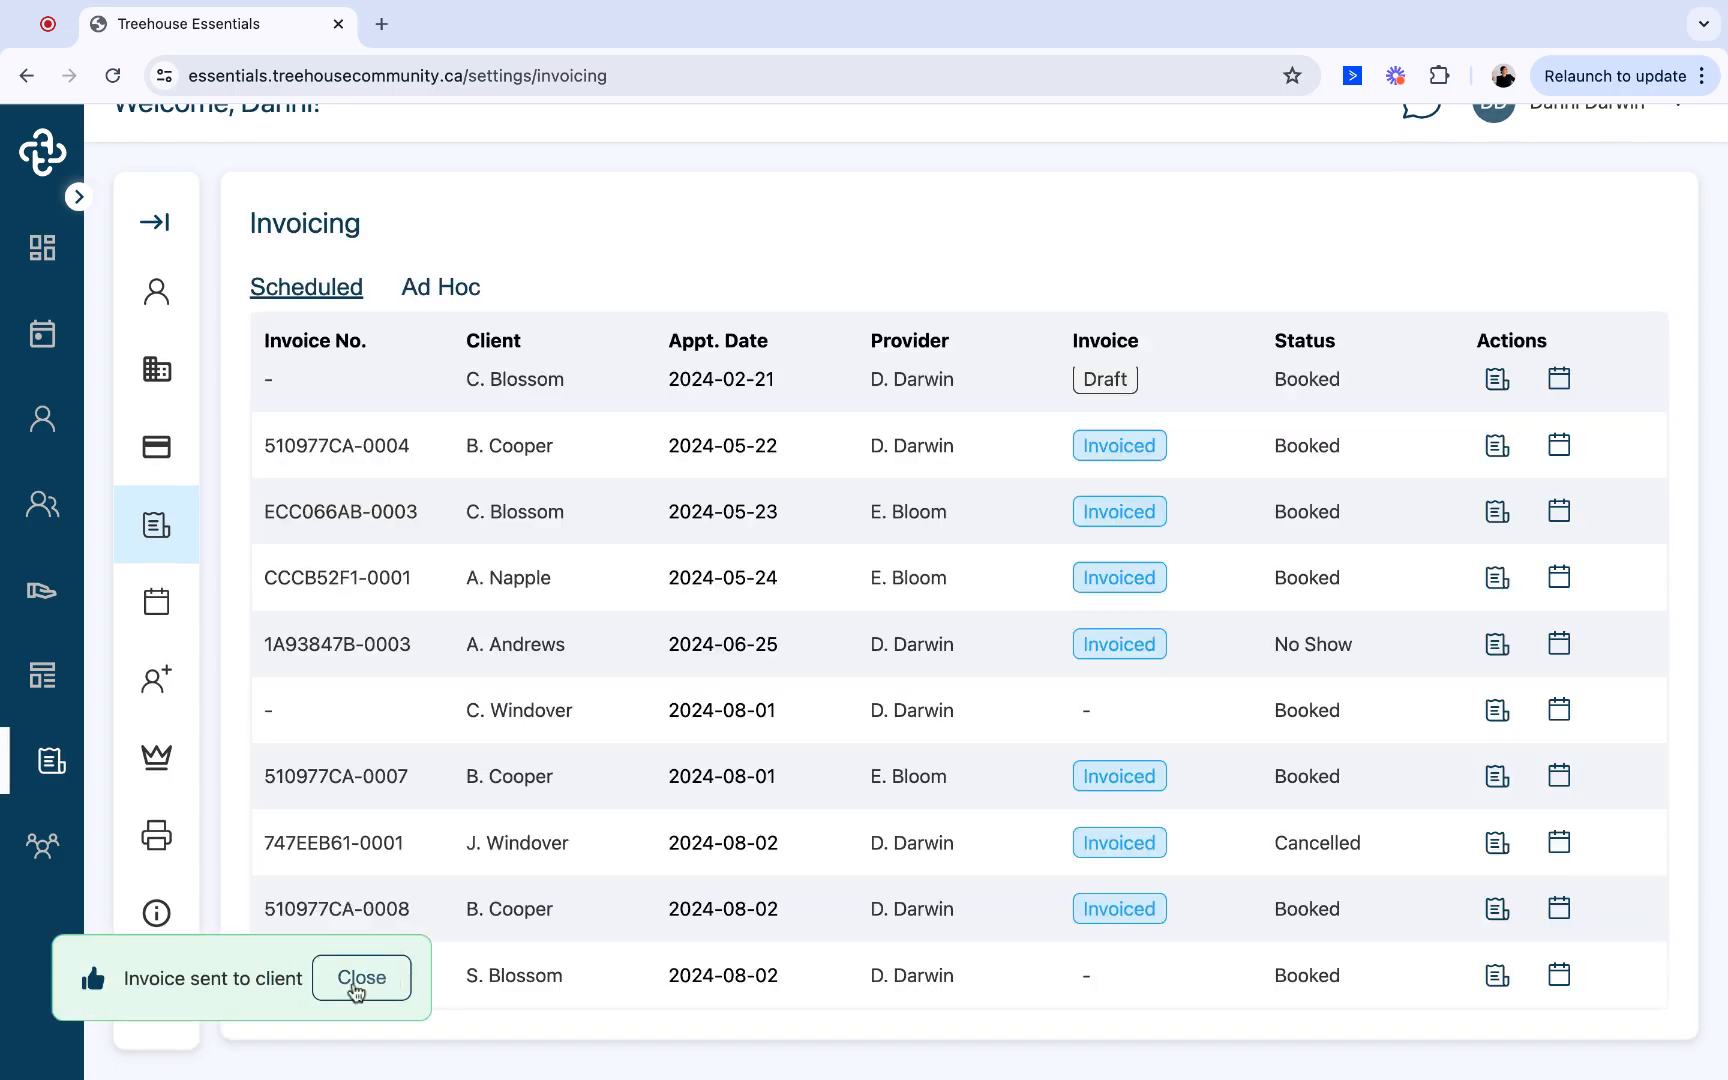
left_click(403, 975)
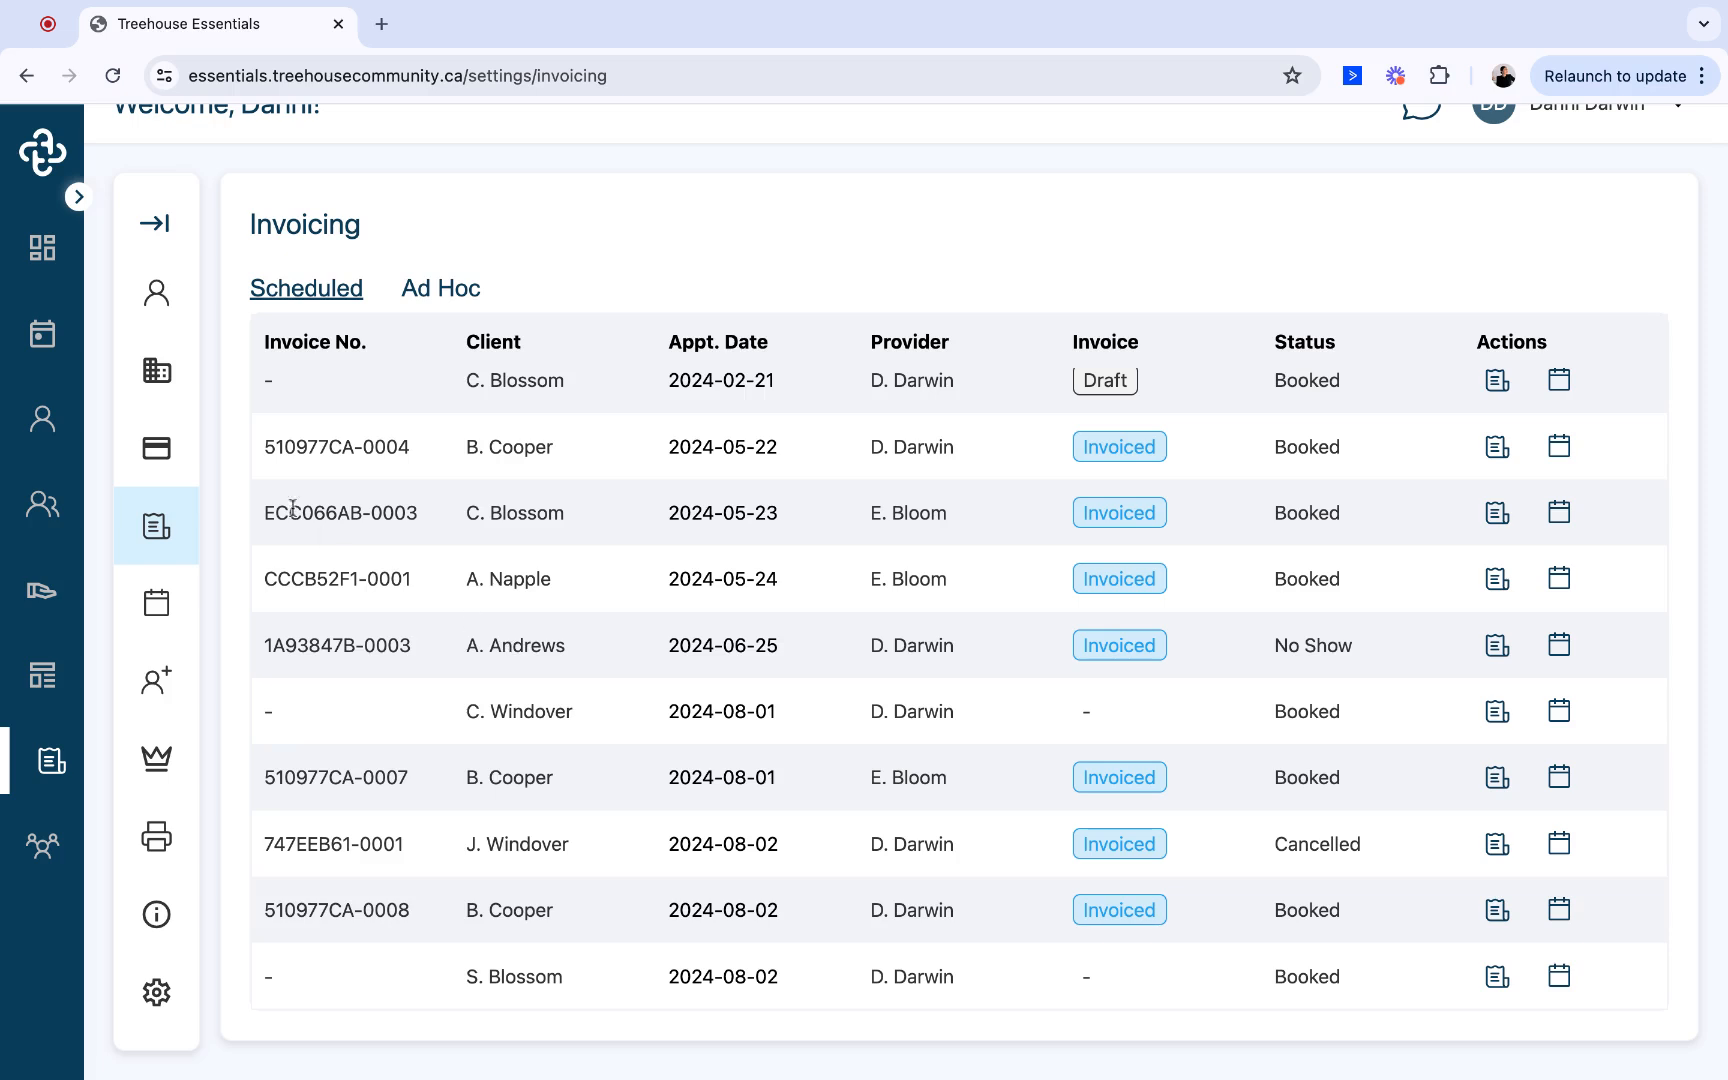
- Start an invoice for the fifth client in the client list, with Prenatal Appointment as the service
left_click(52, 427)
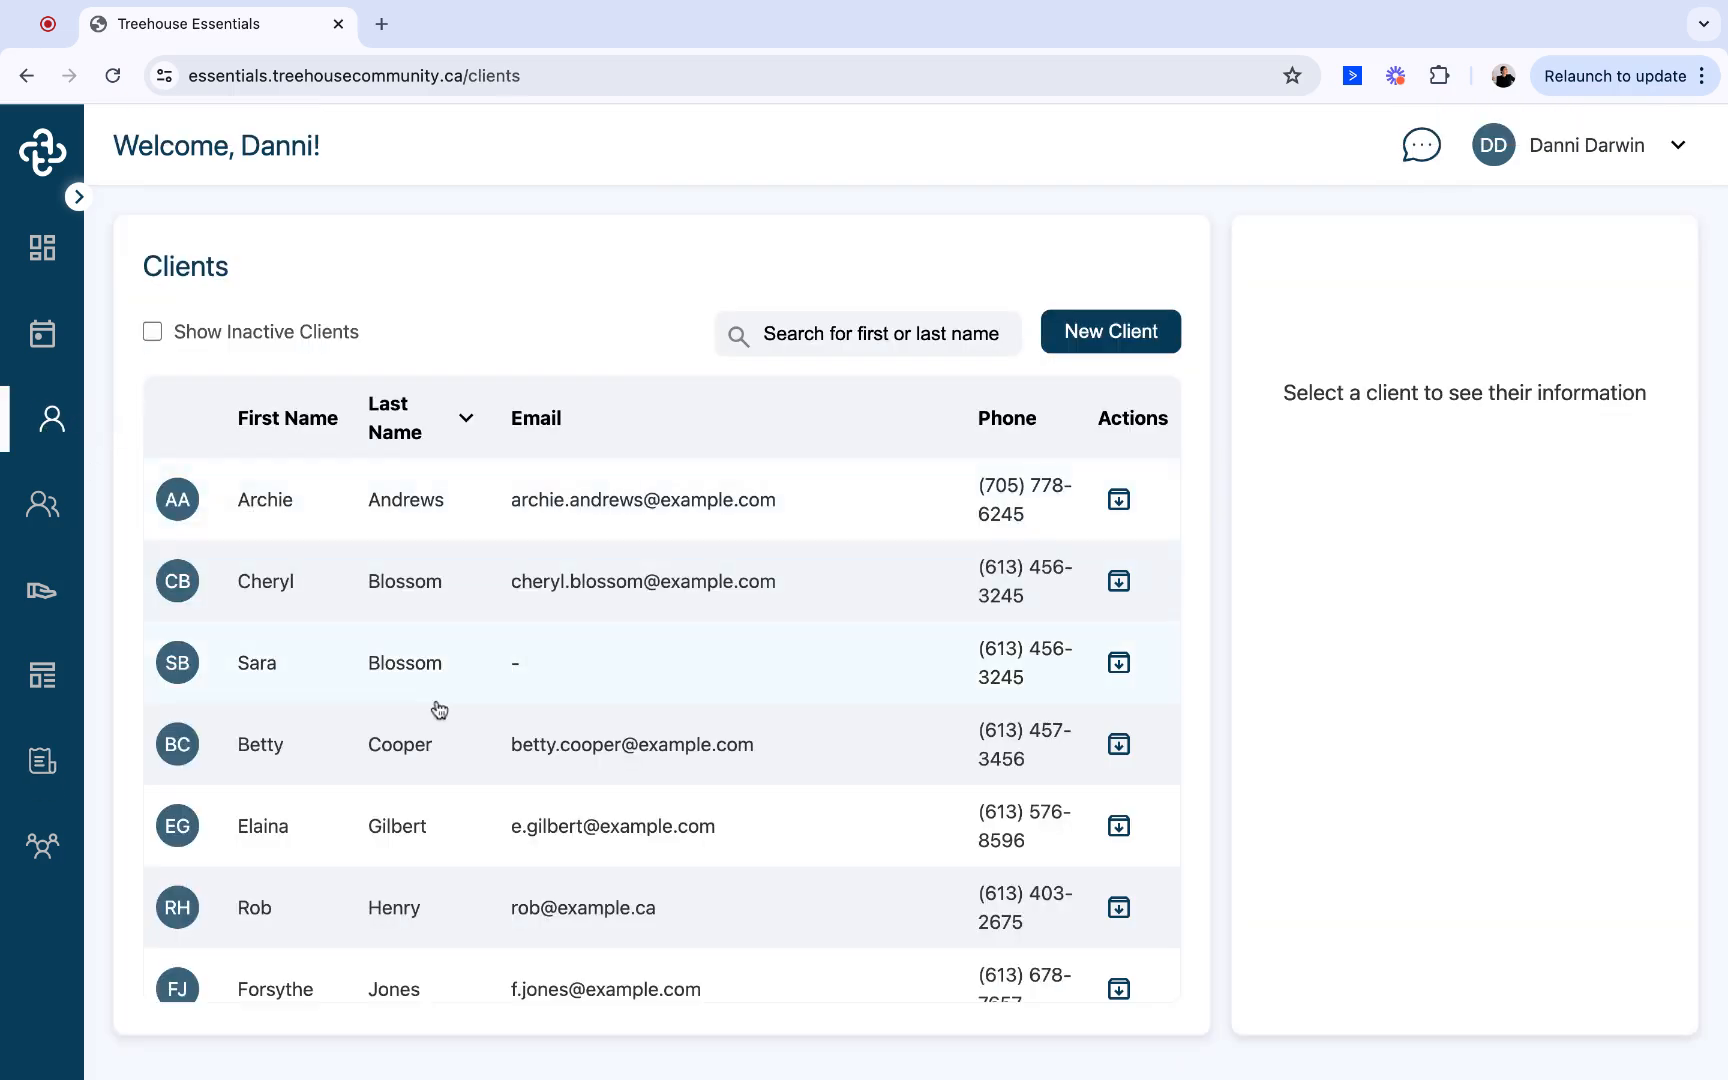
left_click(314, 826)
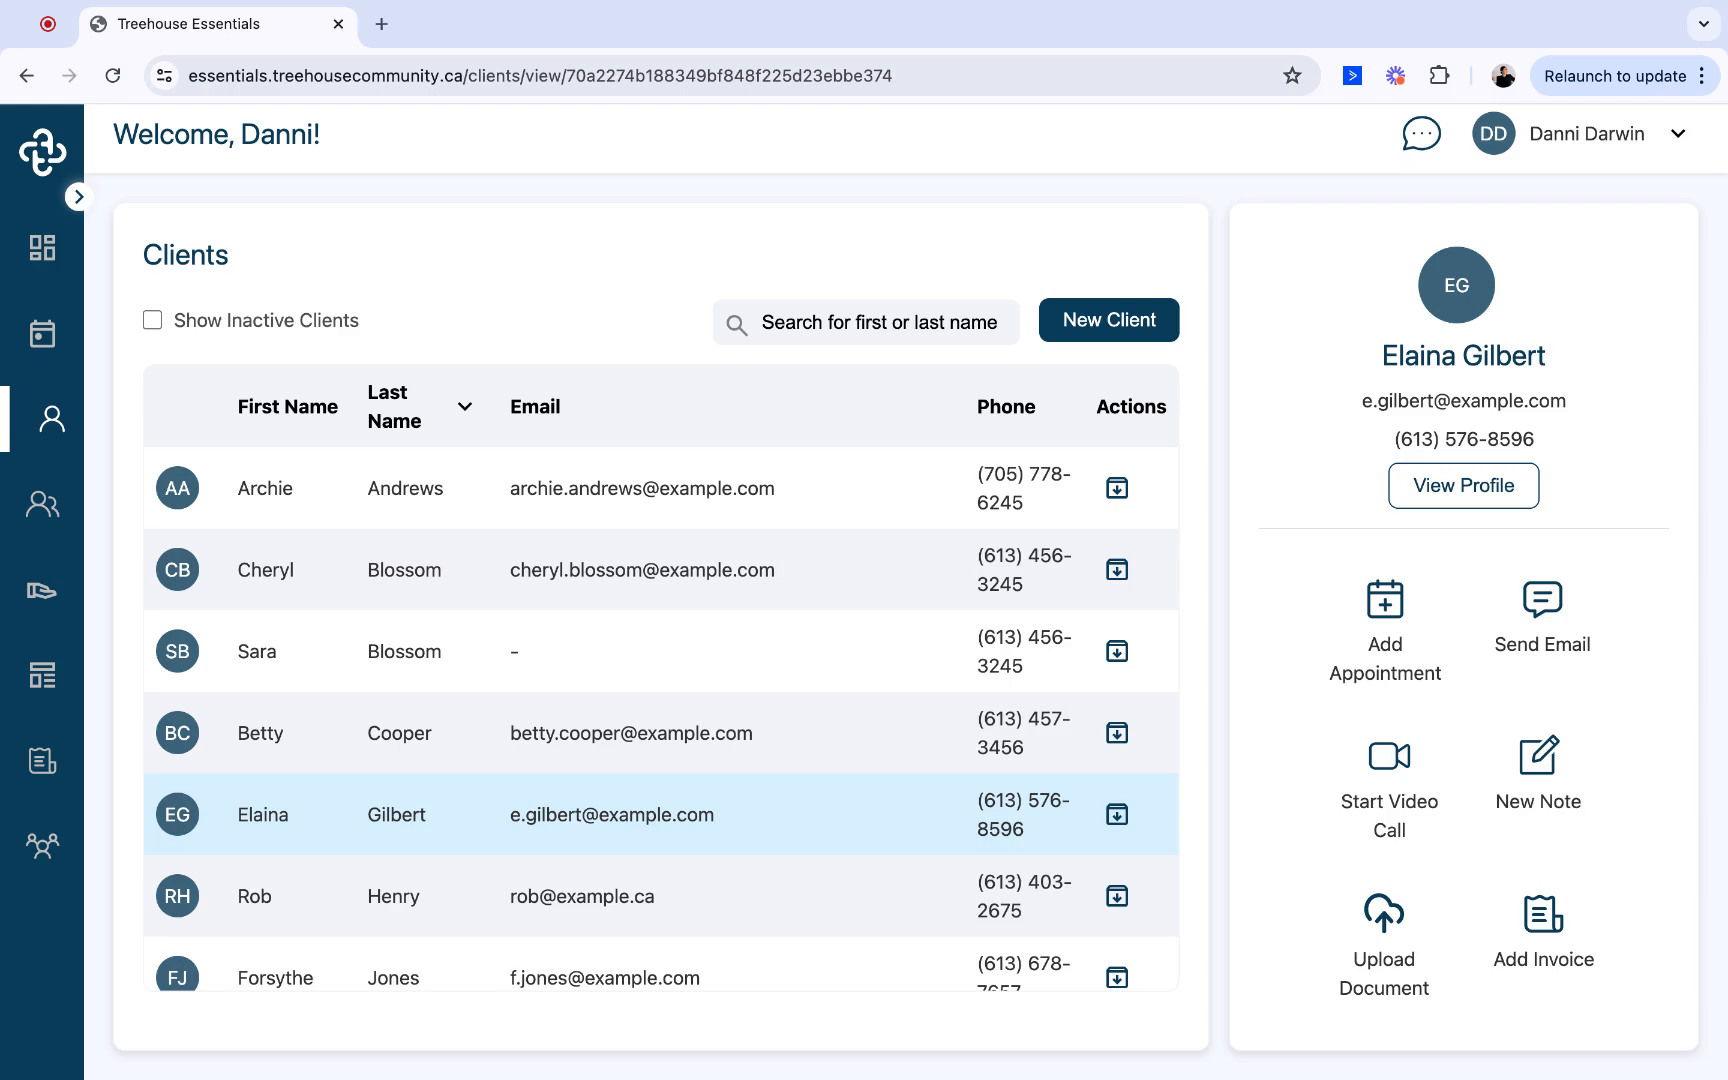
left_click(1556, 918)
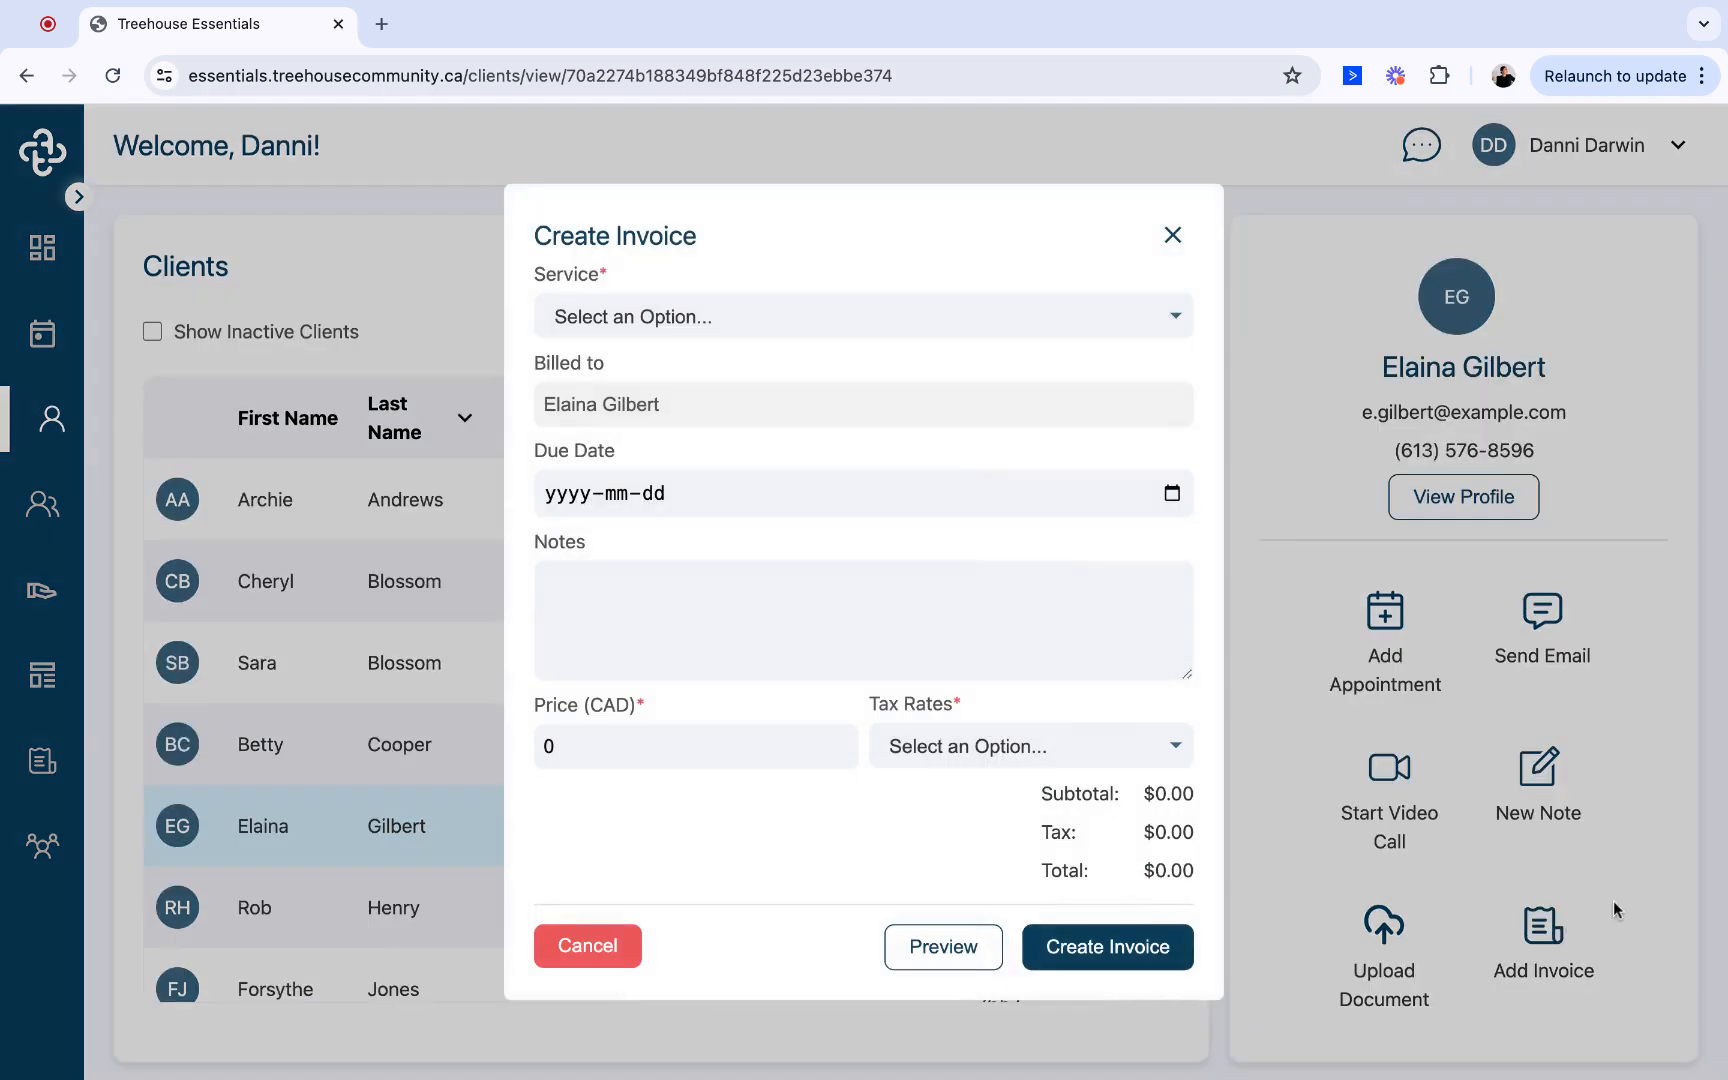
left_click(973, 314)
left_click(958, 350)
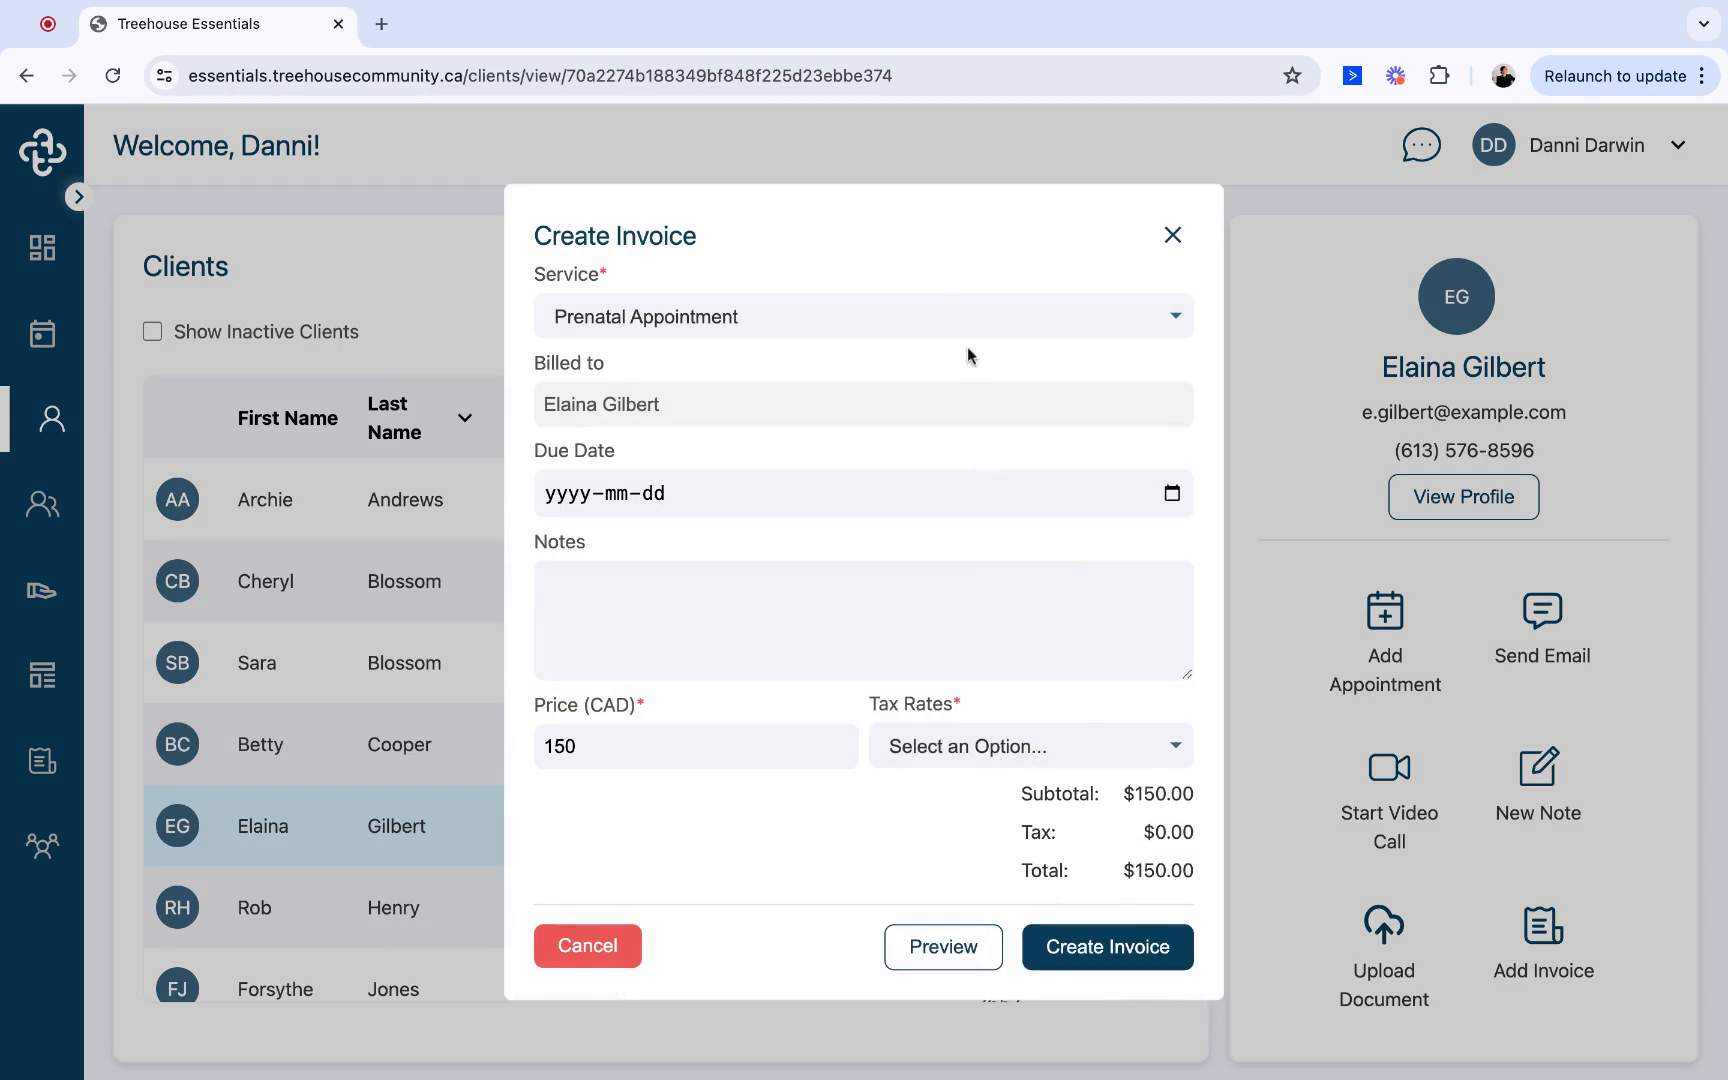
- Add the note "Thank You" and a 13% tax rate to the client's invoice, and create it
left_click(733, 606)
type("Thank You")
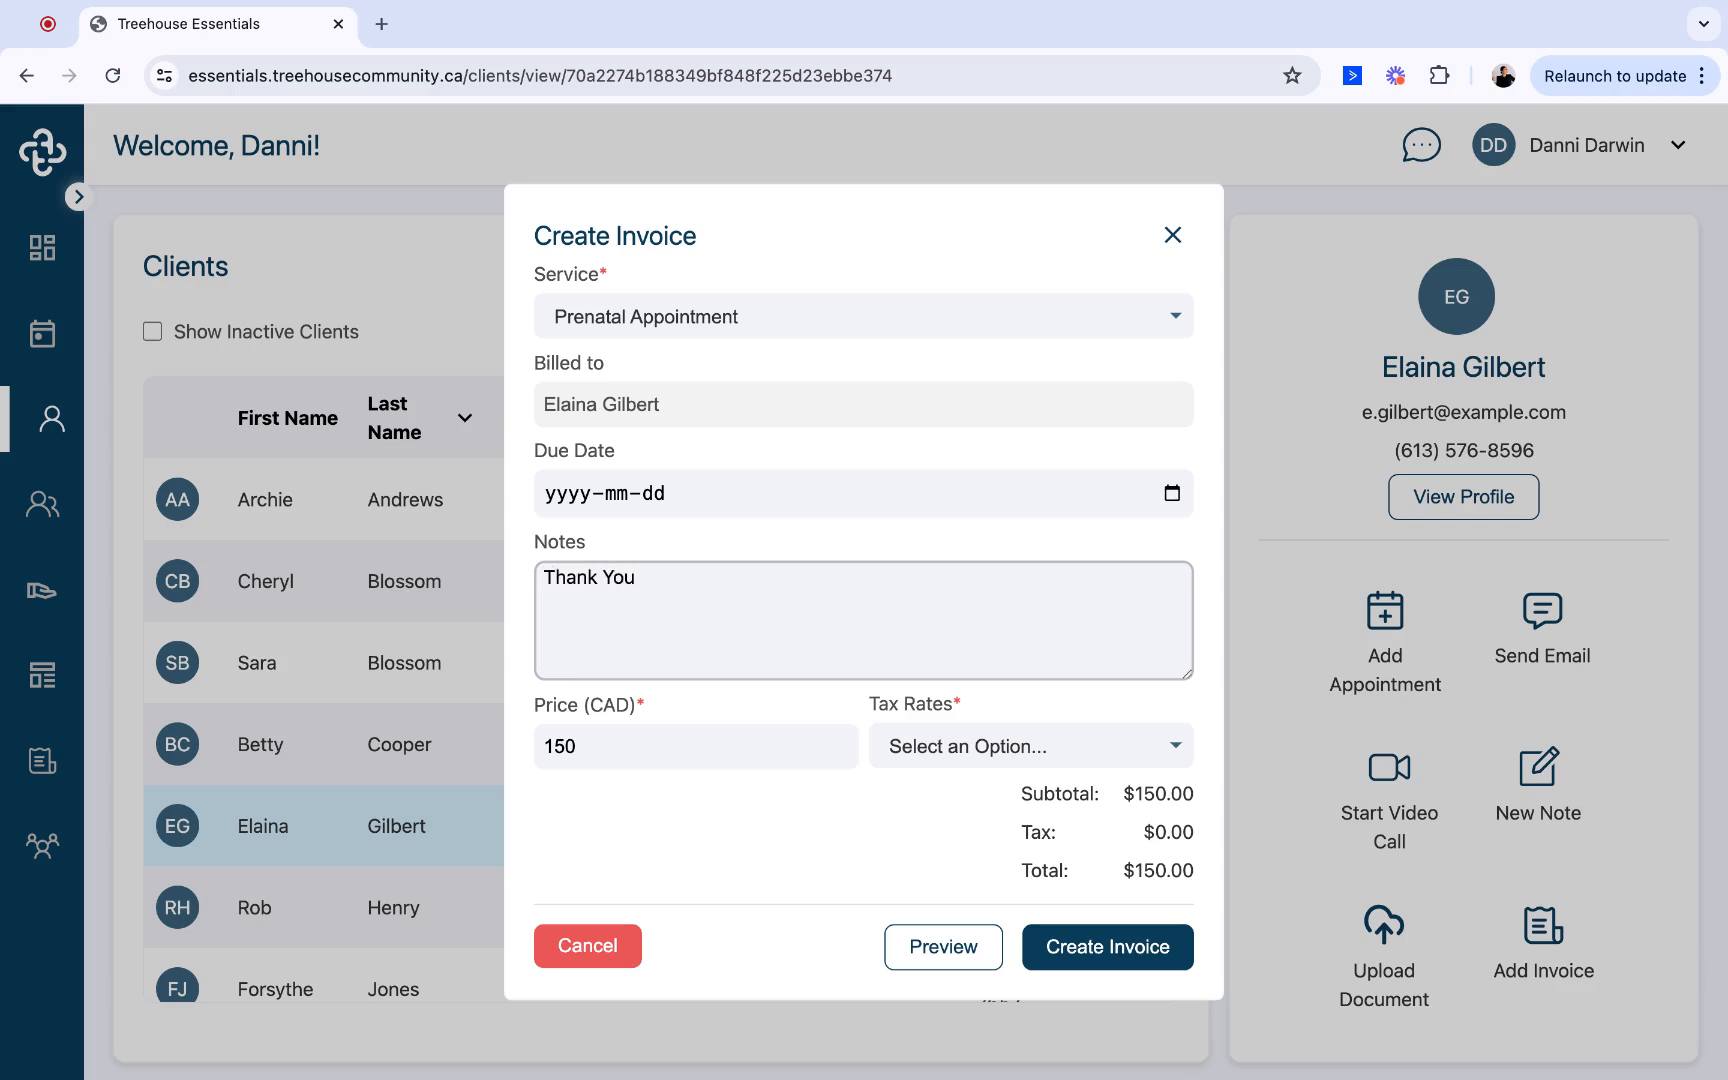
left_click(999, 752)
left_click(900, 808)
left_click(1018, 757)
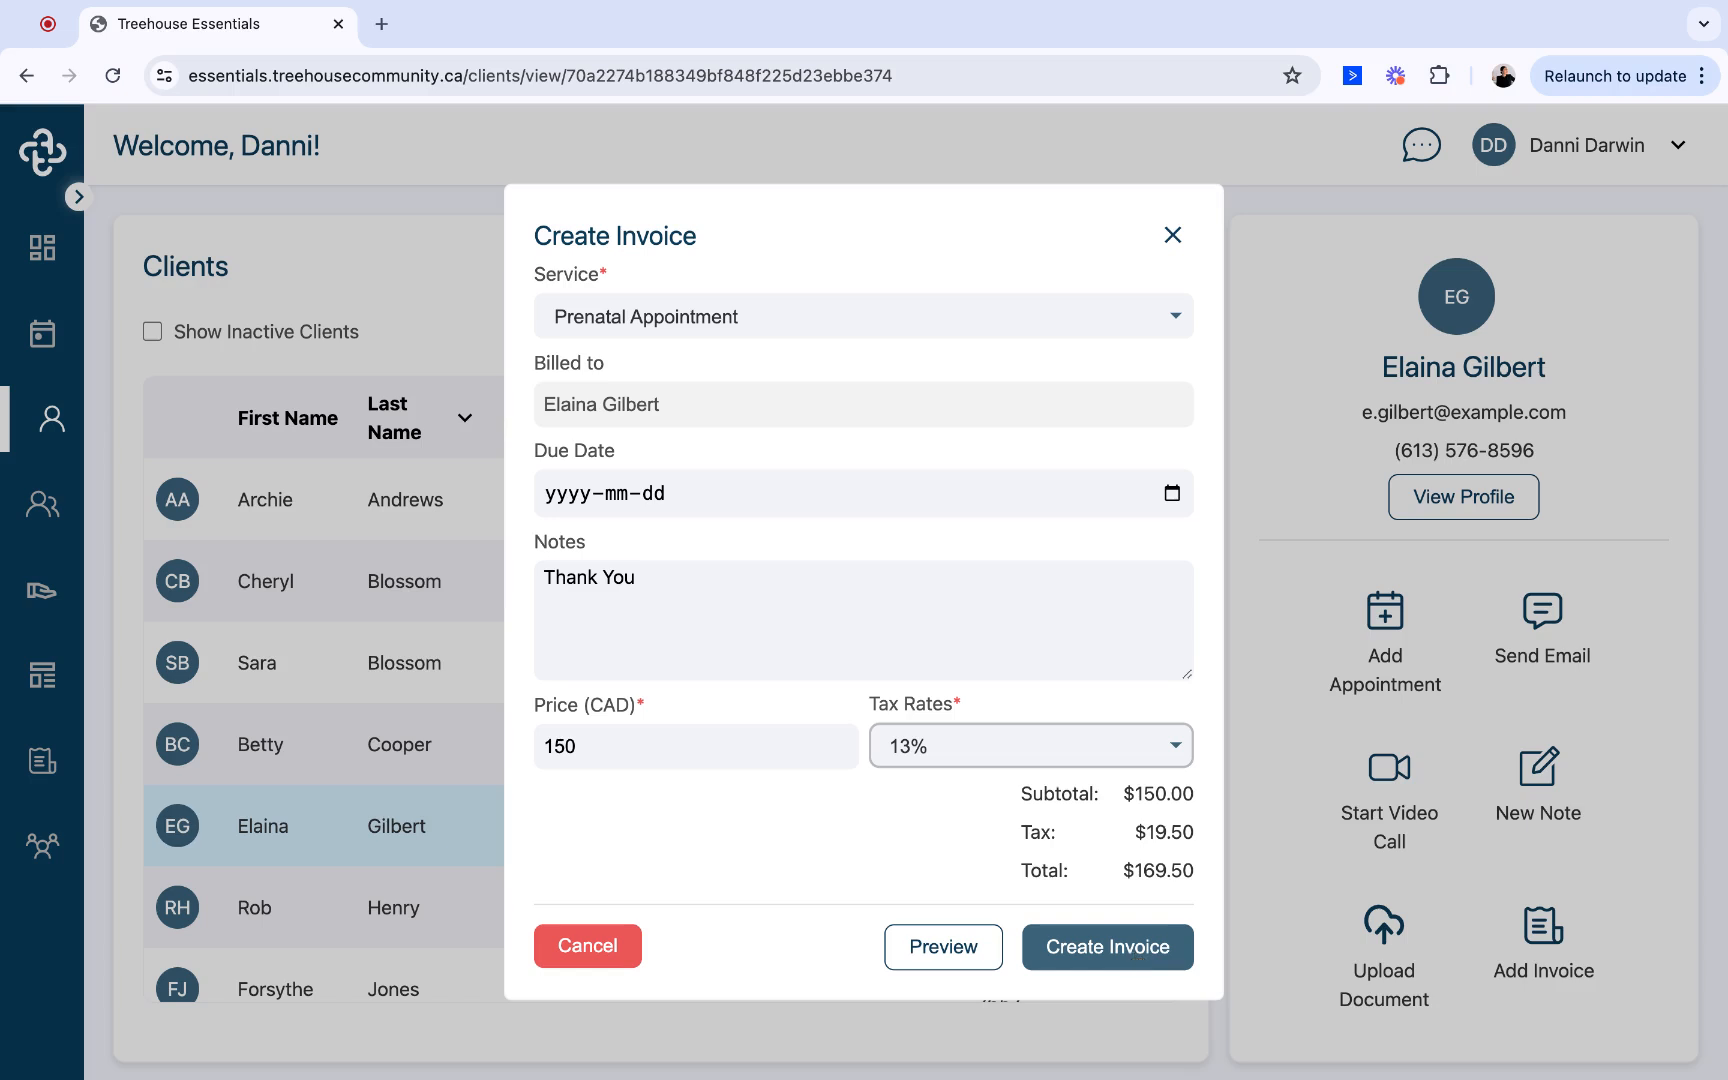
left_click(1136, 950)
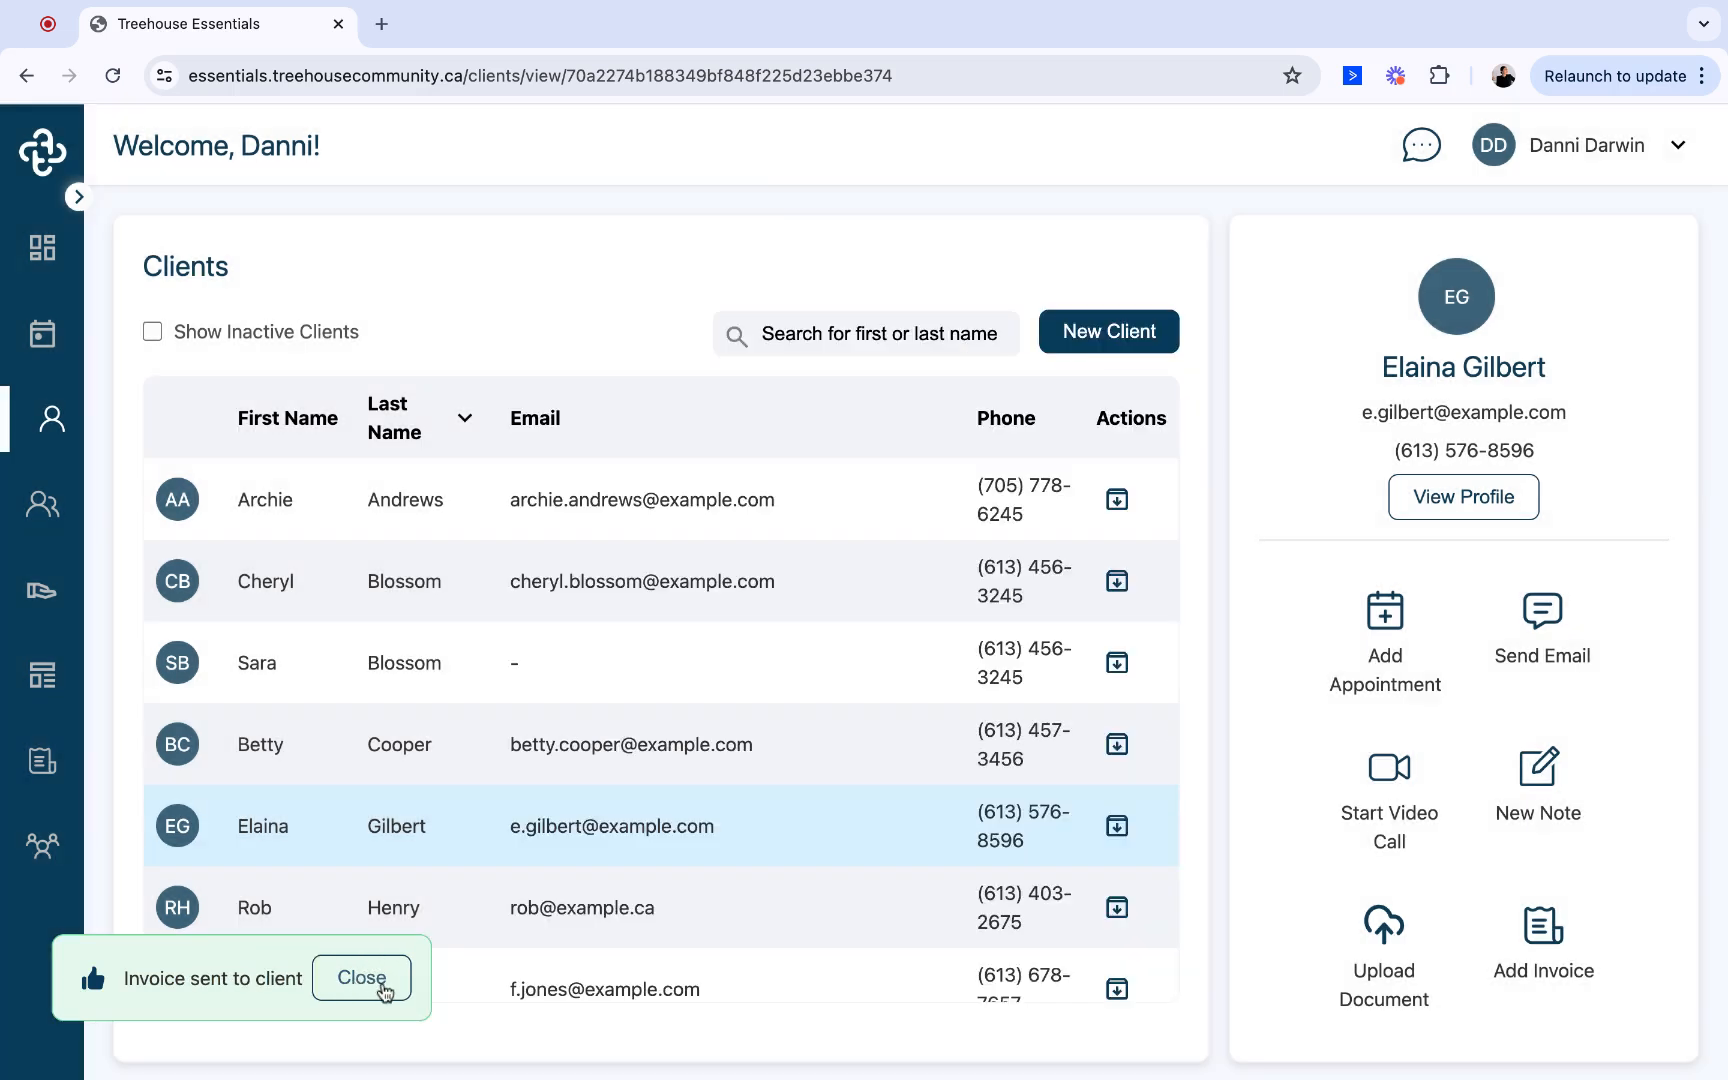
left_click(362, 978)
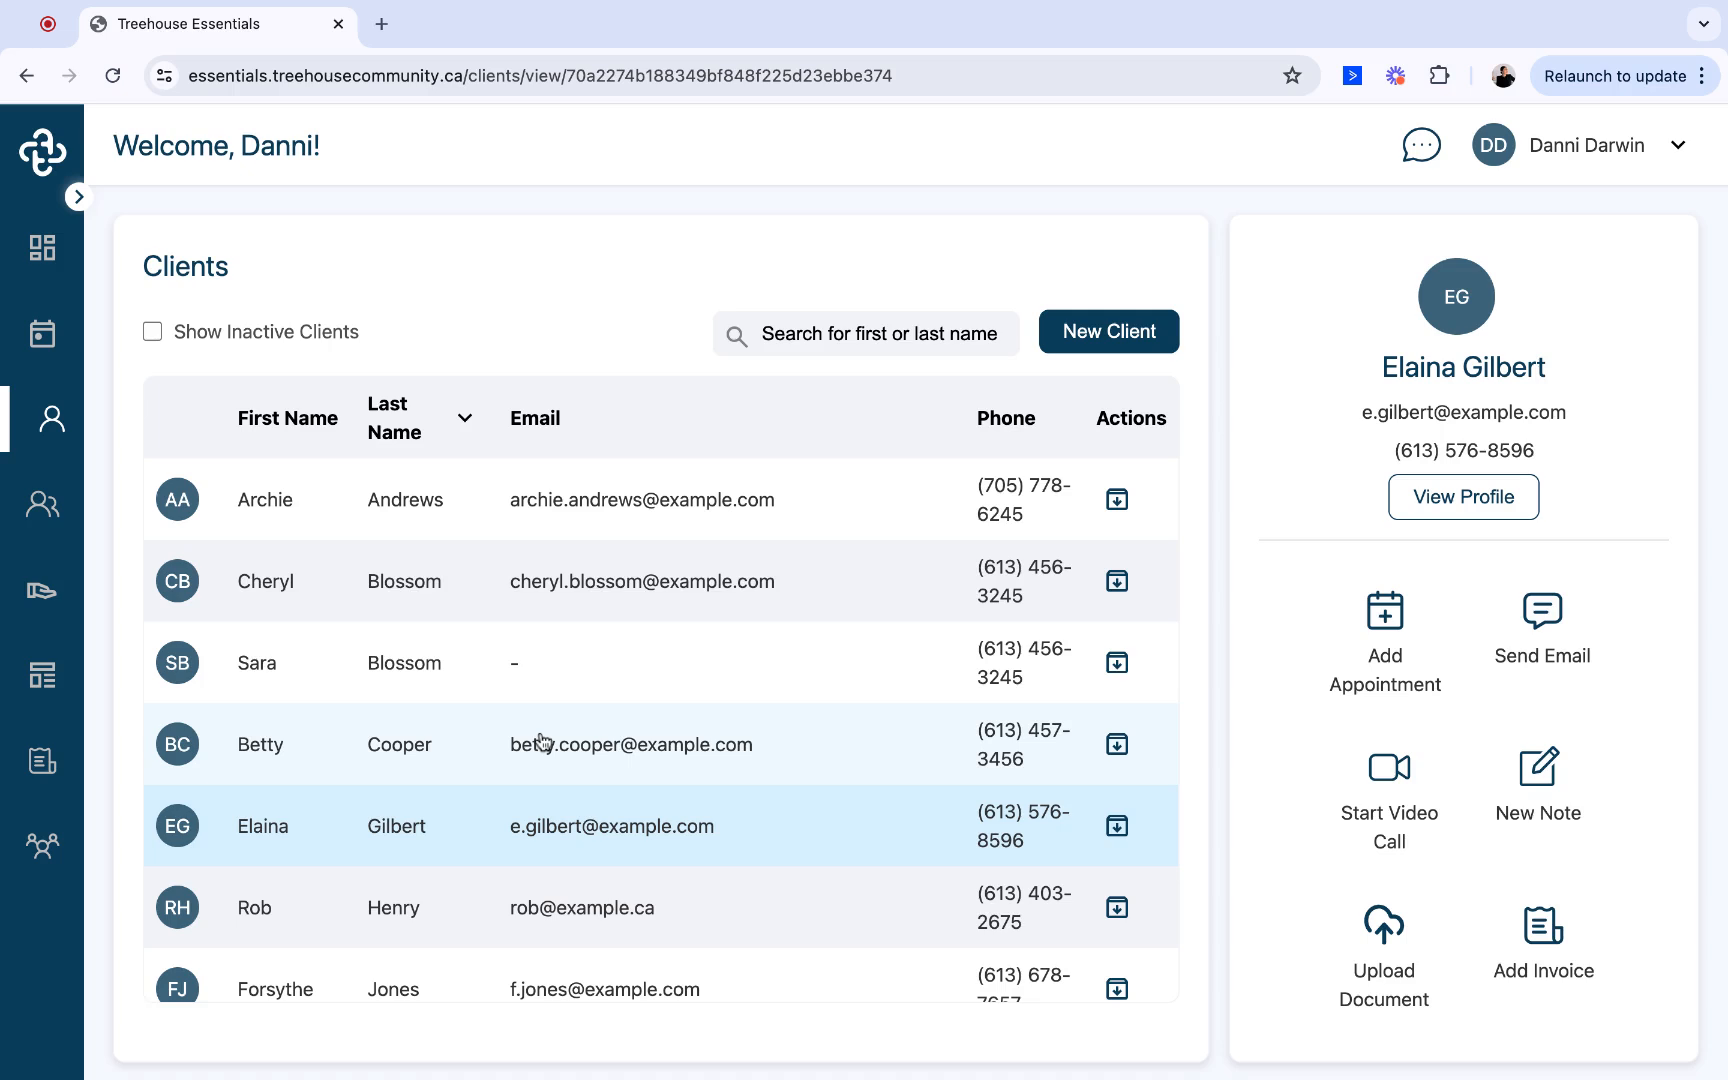